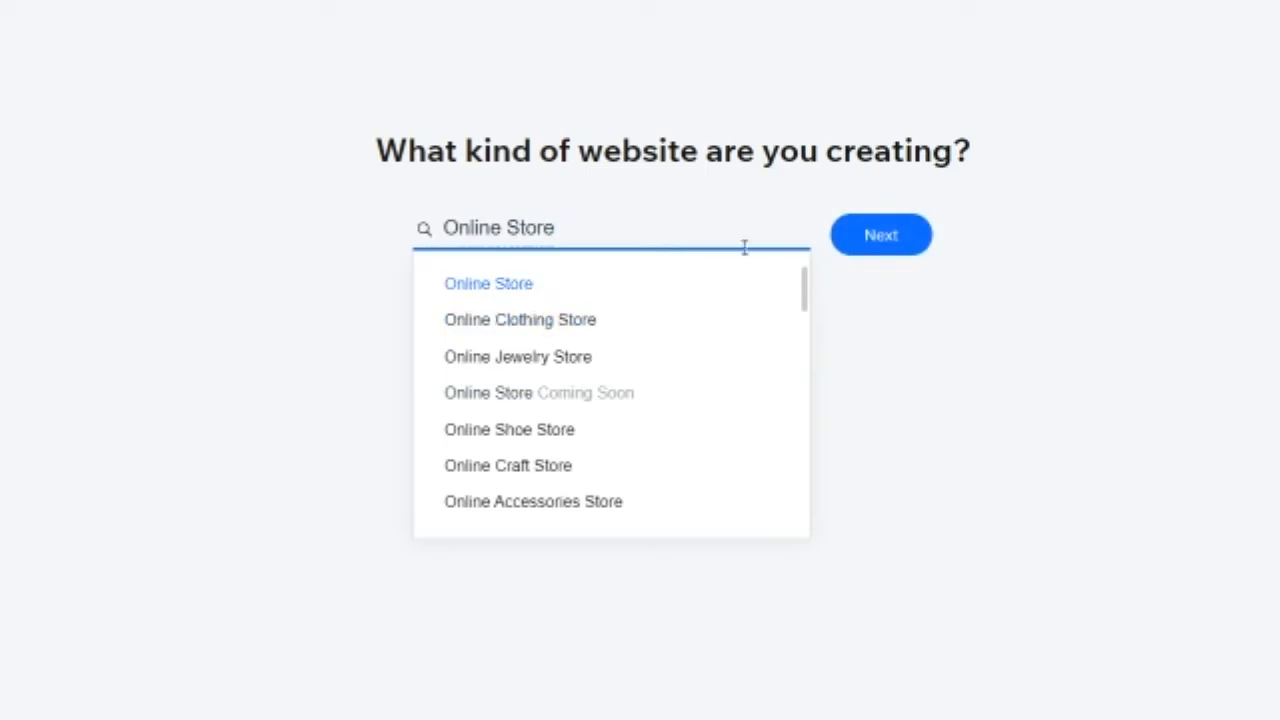
Step: Choose Online Store as the website type and continue to the apps to add
{"action": "left_click", "coordinate": [881, 236]}
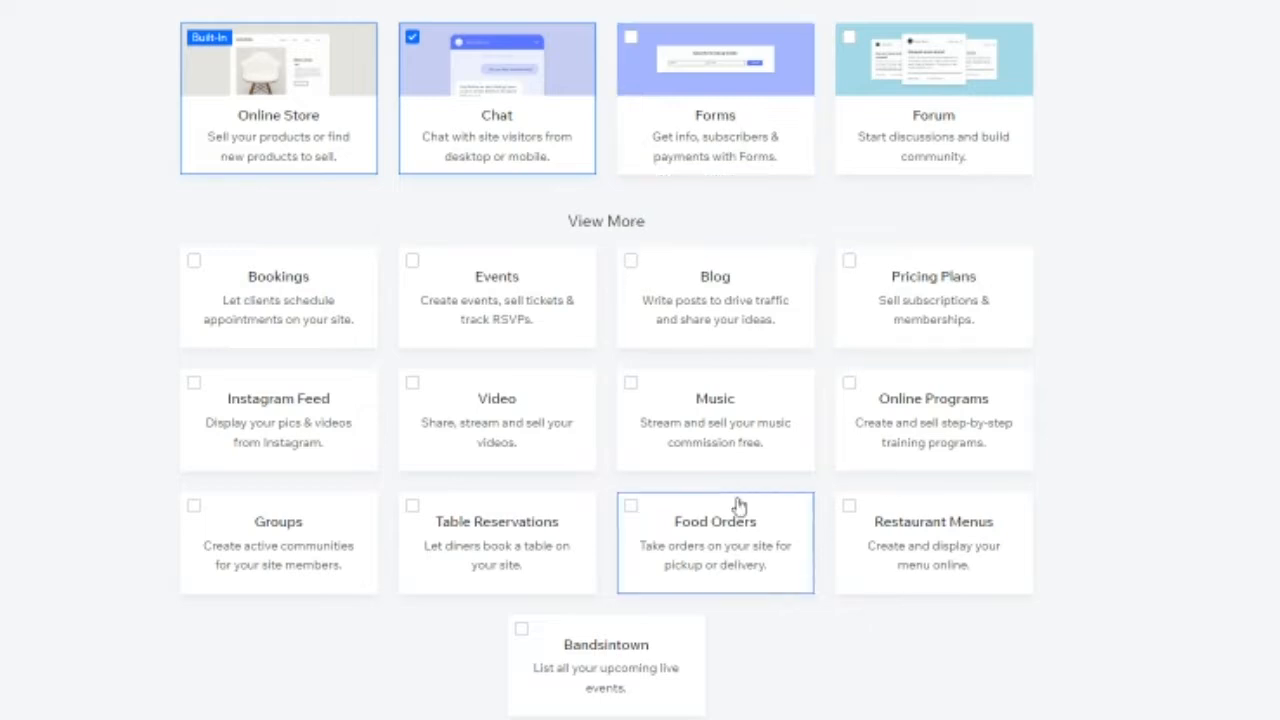
{"action": "scroll", "coordinate": [737, 503], "scroll_direction": "down", "scroll_amount": 1}
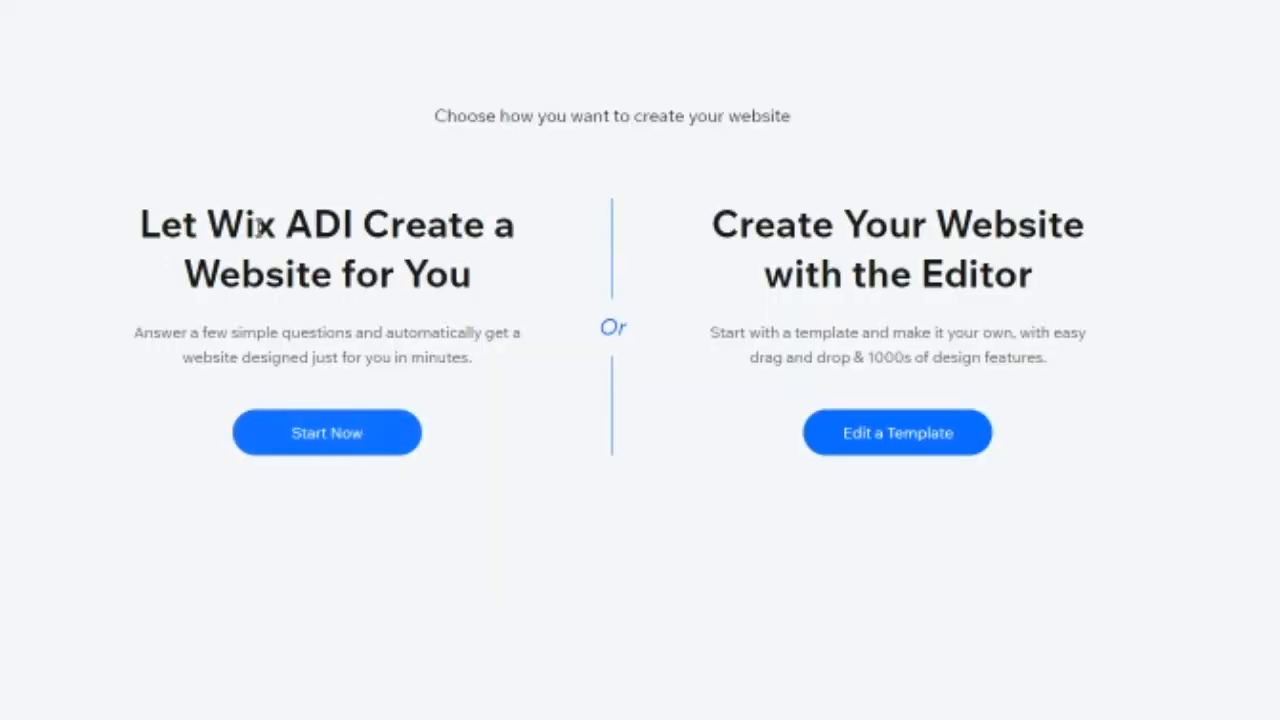
{"action": "left_click_drag", "start_coordinate": [211, 222], "coordinate": [355, 218]}
{"action": "left_click", "coordinate": [355, 218]}
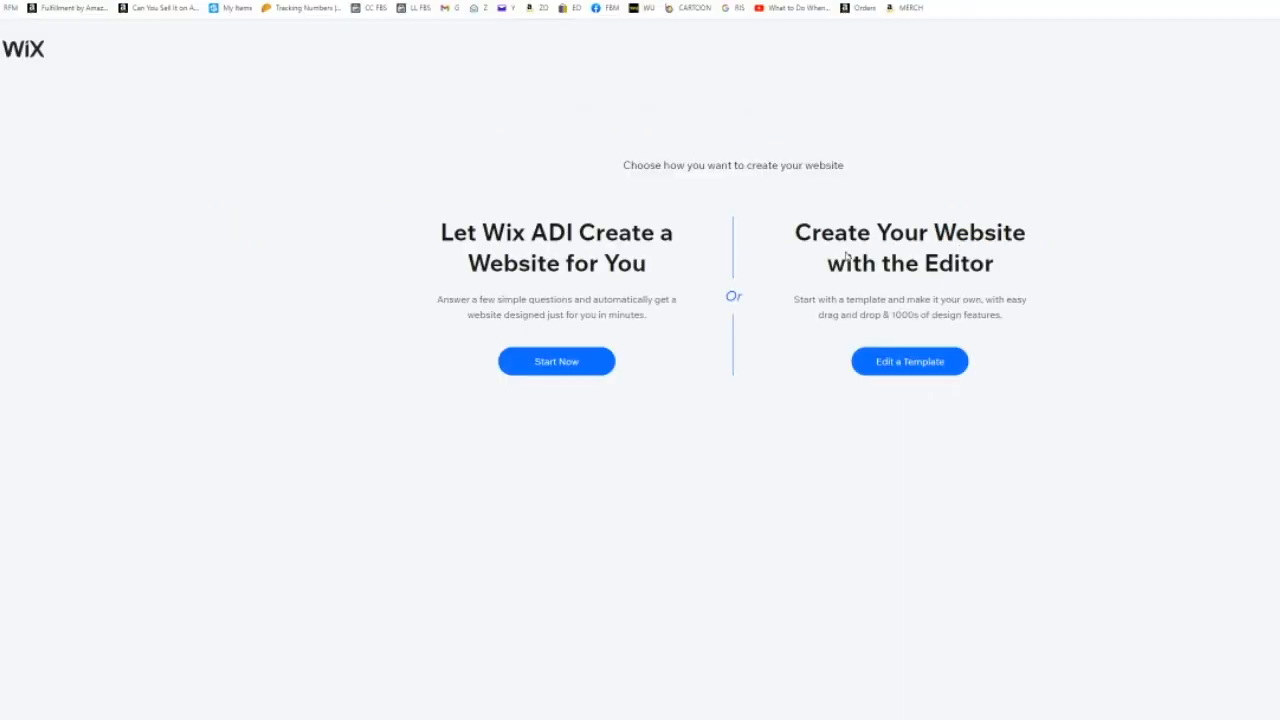
{"action": "left_click_drag", "start_coordinate": [935, 232], "coordinate": [990, 264]}
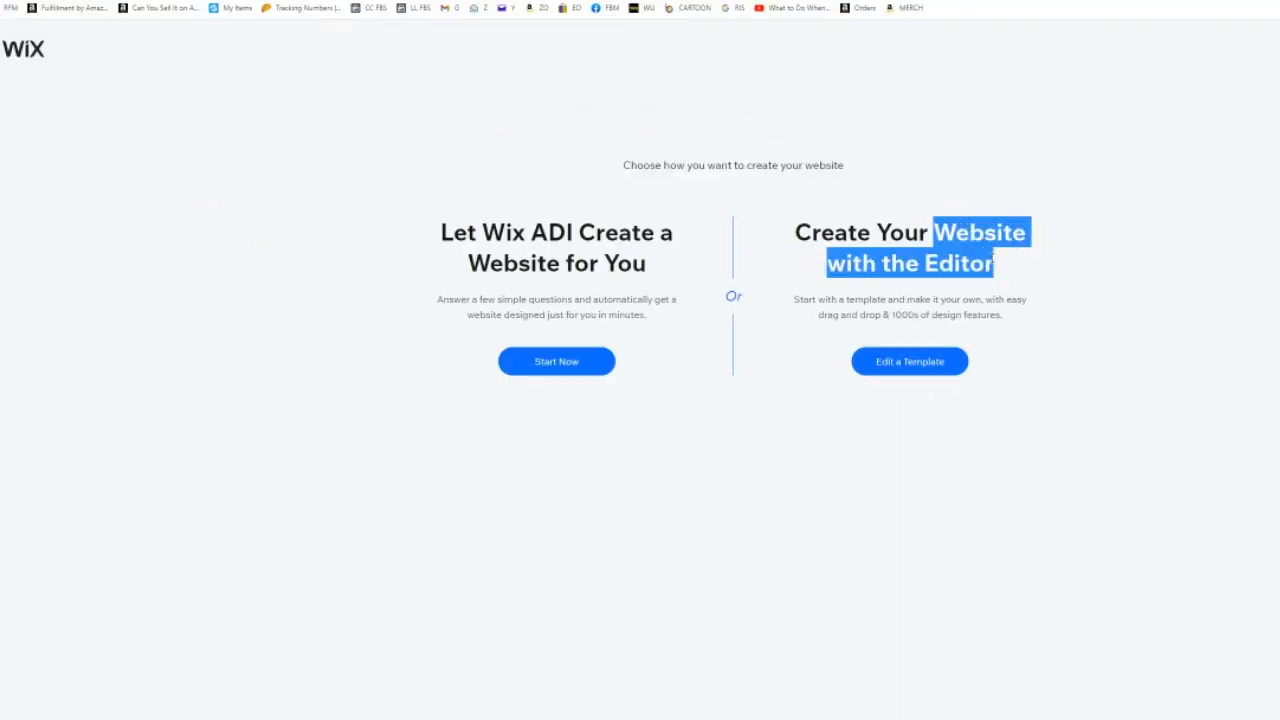
{"action": "left_click", "coordinate": [1013, 203]}
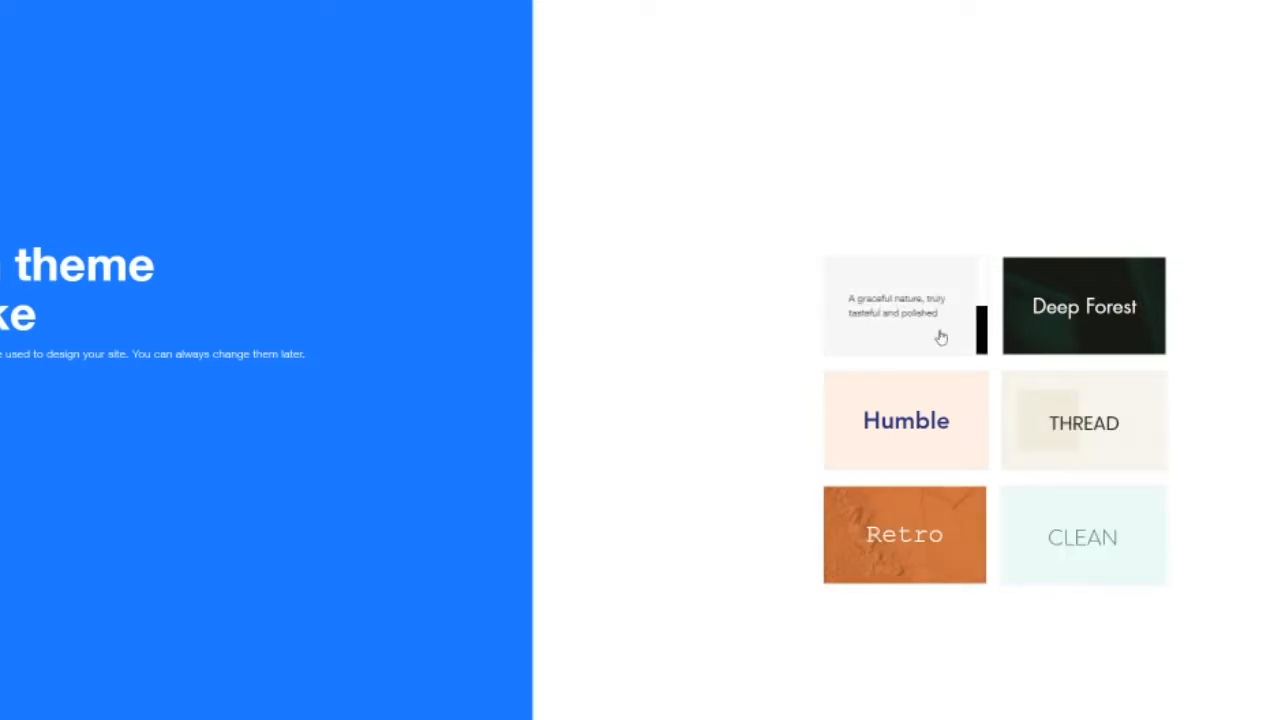
Step: Pick the CLEAN theme and use the first homepage design
{"action": "left_click", "coordinate": [1093, 540]}
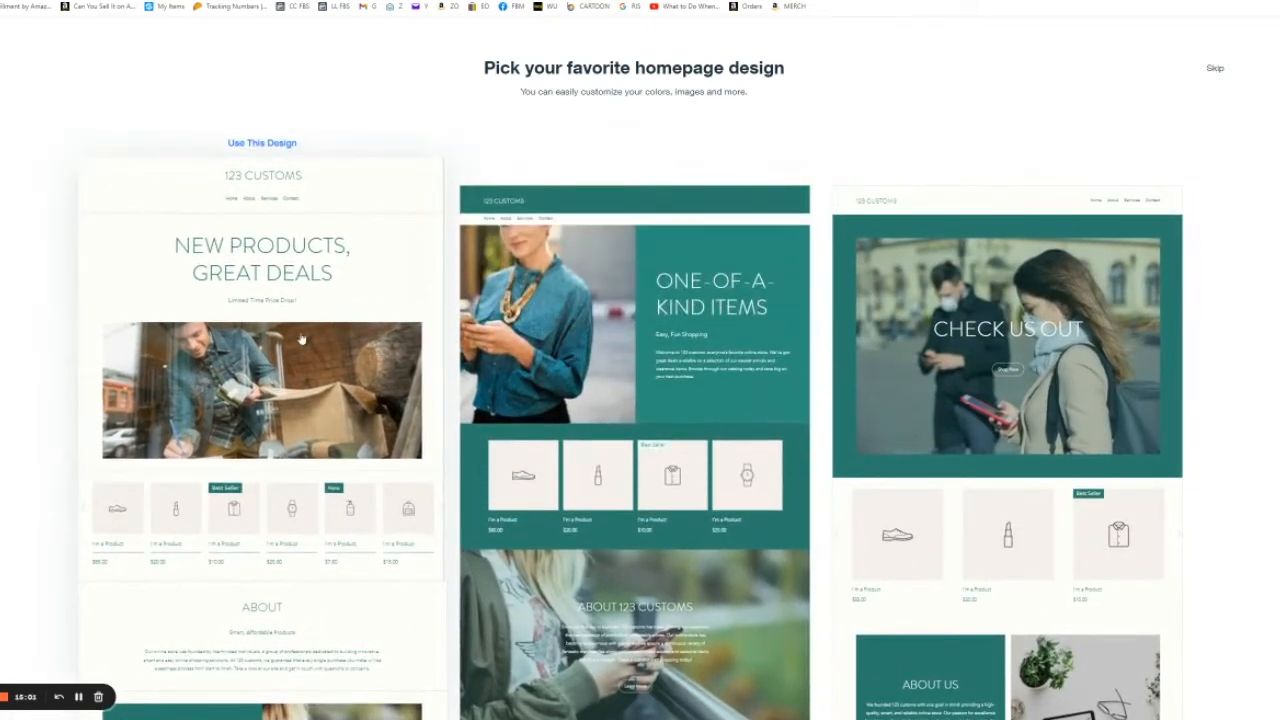
{"action": "left_click", "coordinate": [301, 339]}
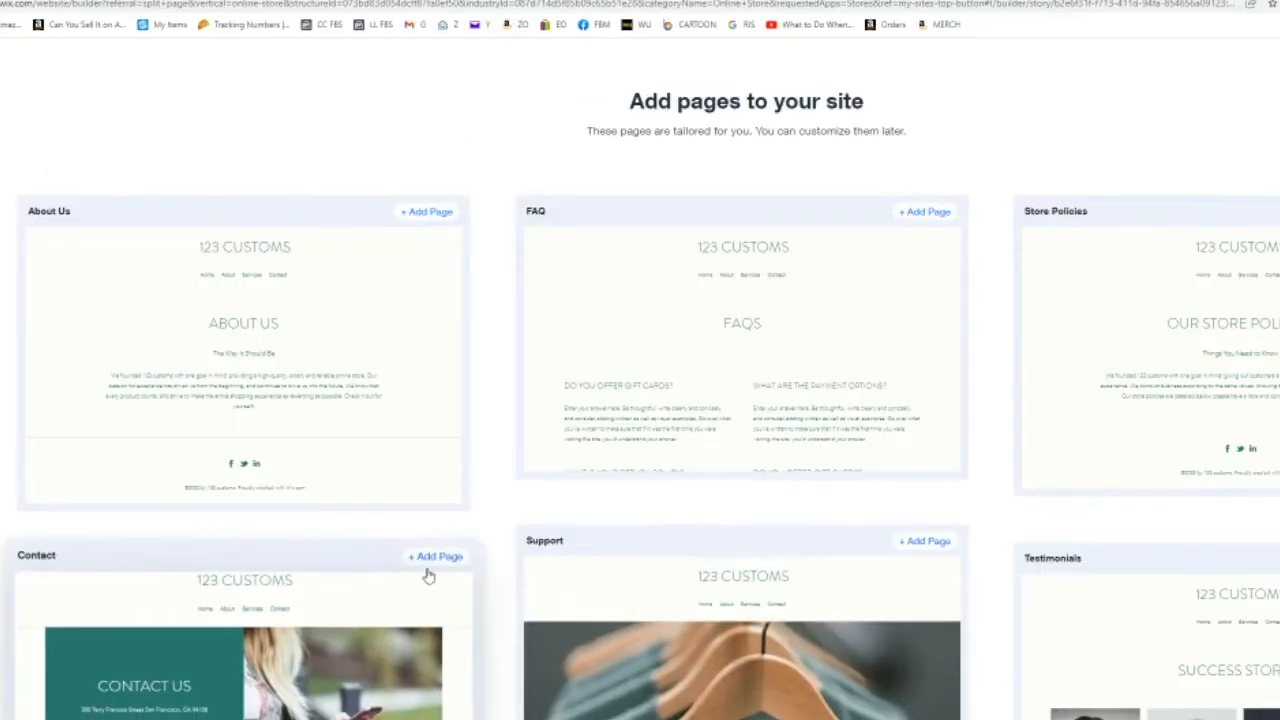
Step: Add the Contact and About Us pages to the site and open it in the editor
{"action": "left_click", "coordinate": [426, 560]}
{"action": "left_click", "coordinate": [428, 206]}
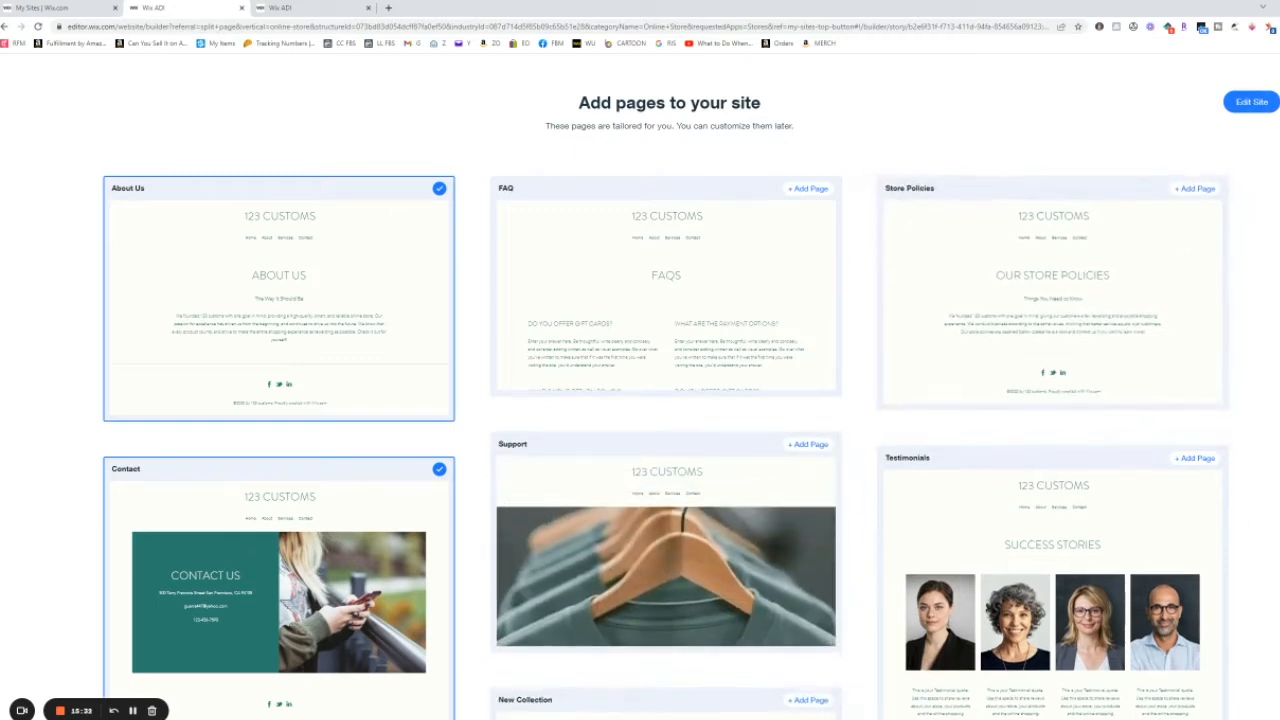
{"action": "left_click", "coordinate": [1252, 104]}
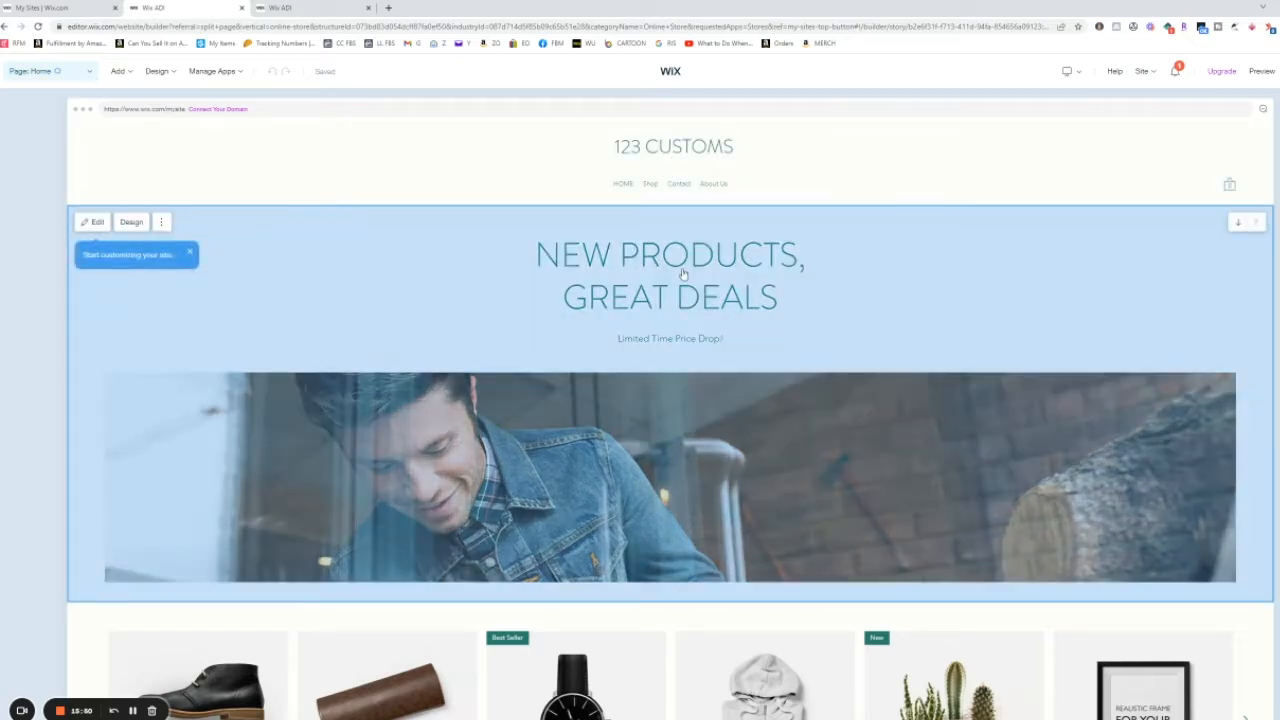
Step: Open the media settings of the homepage hero section's image
{"action": "left_click", "coordinate": [679, 263]}
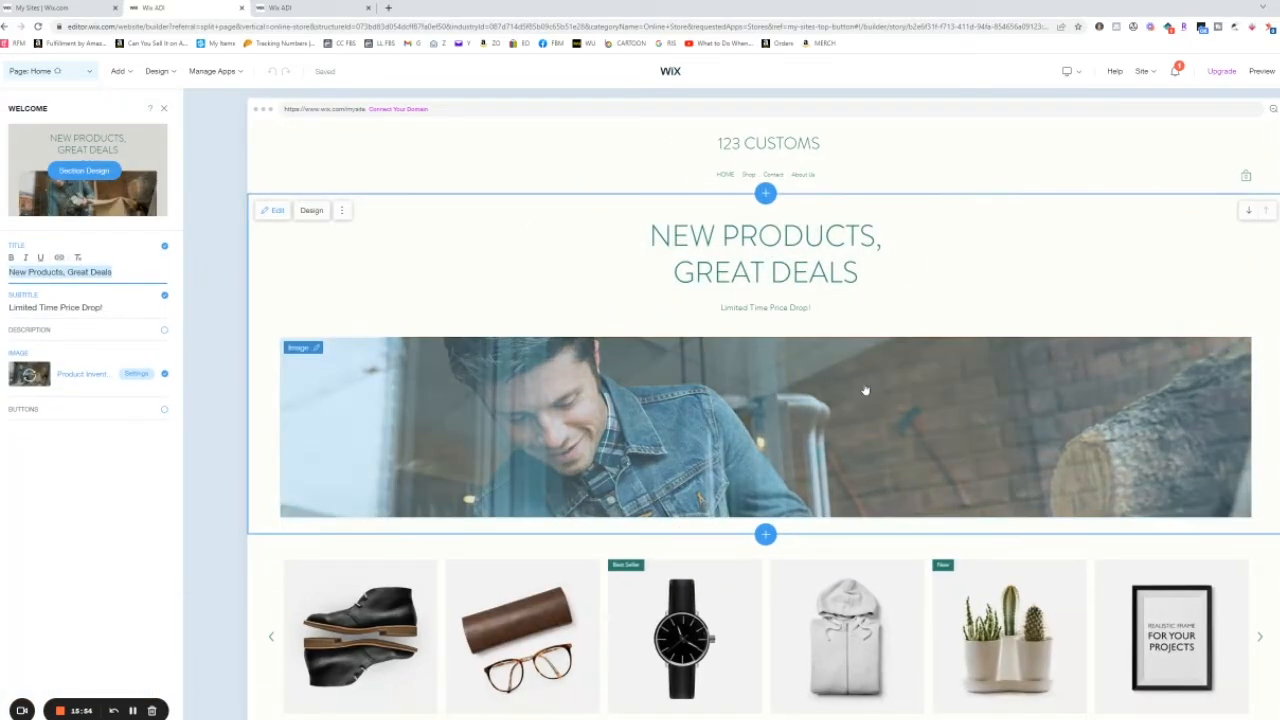
{"action": "left_click", "coordinate": [806, 436]}
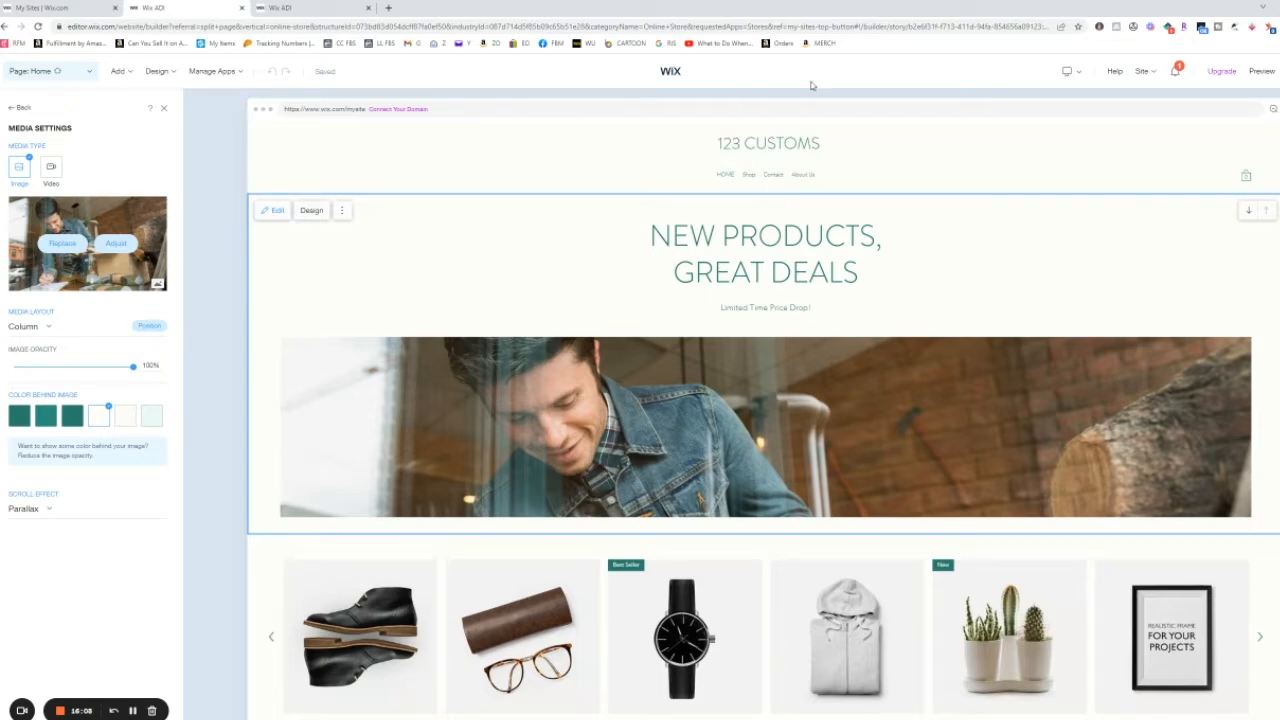
Step: Preview the site, scroll through the homepage, and close the preview tab
{"action": "left_click", "coordinate": [1264, 76]}
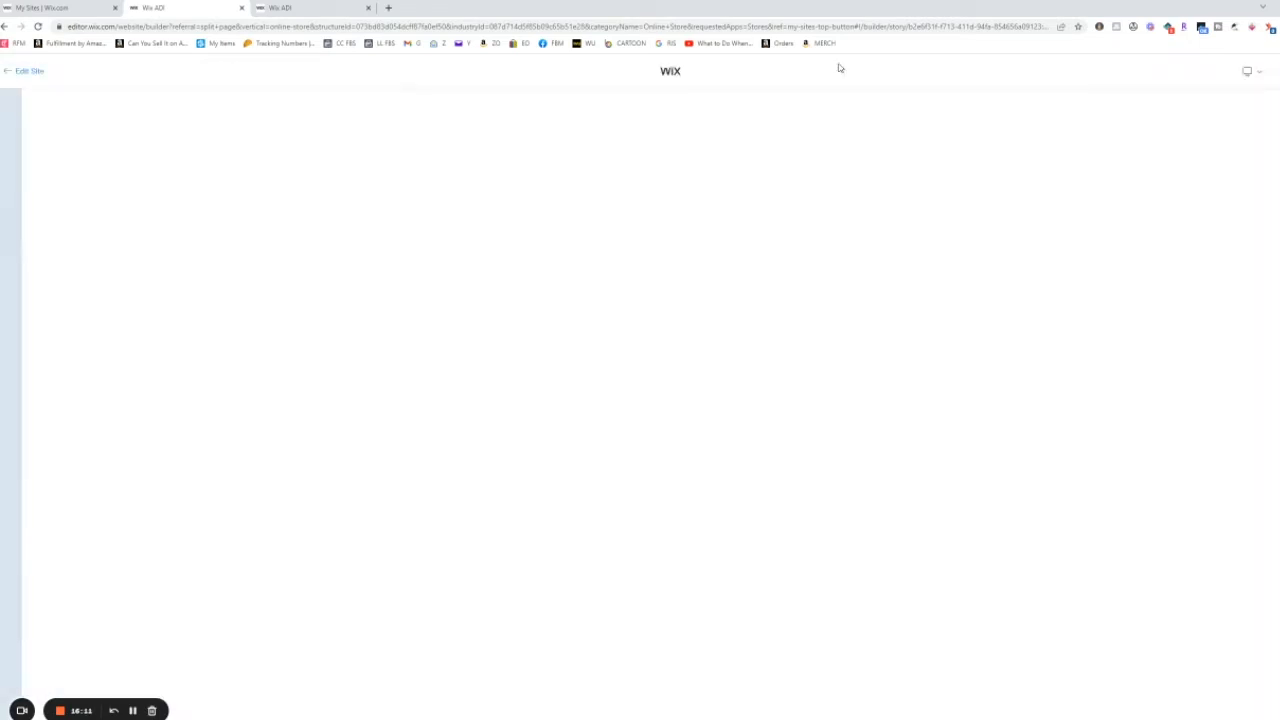
{"action": "left_click", "coordinate": [100, 163]}
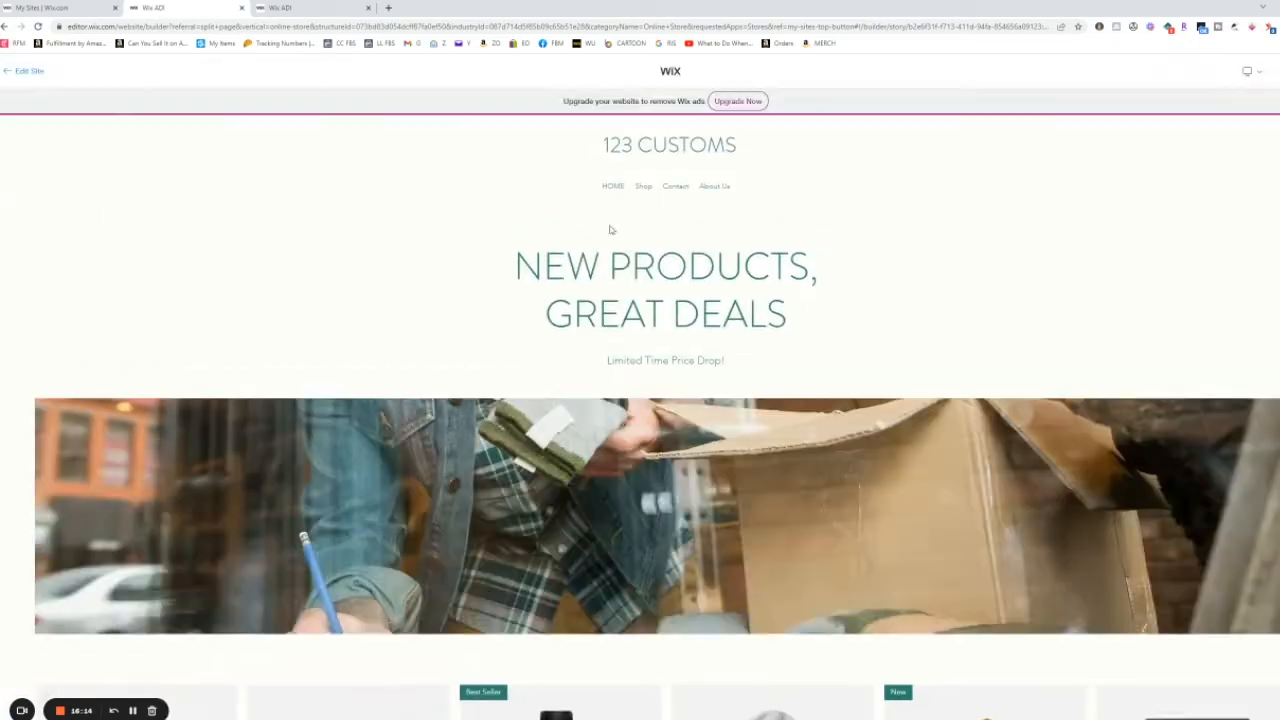
{"action": "scroll", "coordinate": [646, 280], "scroll_direction": "down", "scroll_amount": 8}
{"action": "scroll", "coordinate": [701, 224], "scroll_direction": "up", "scroll_amount": 3}
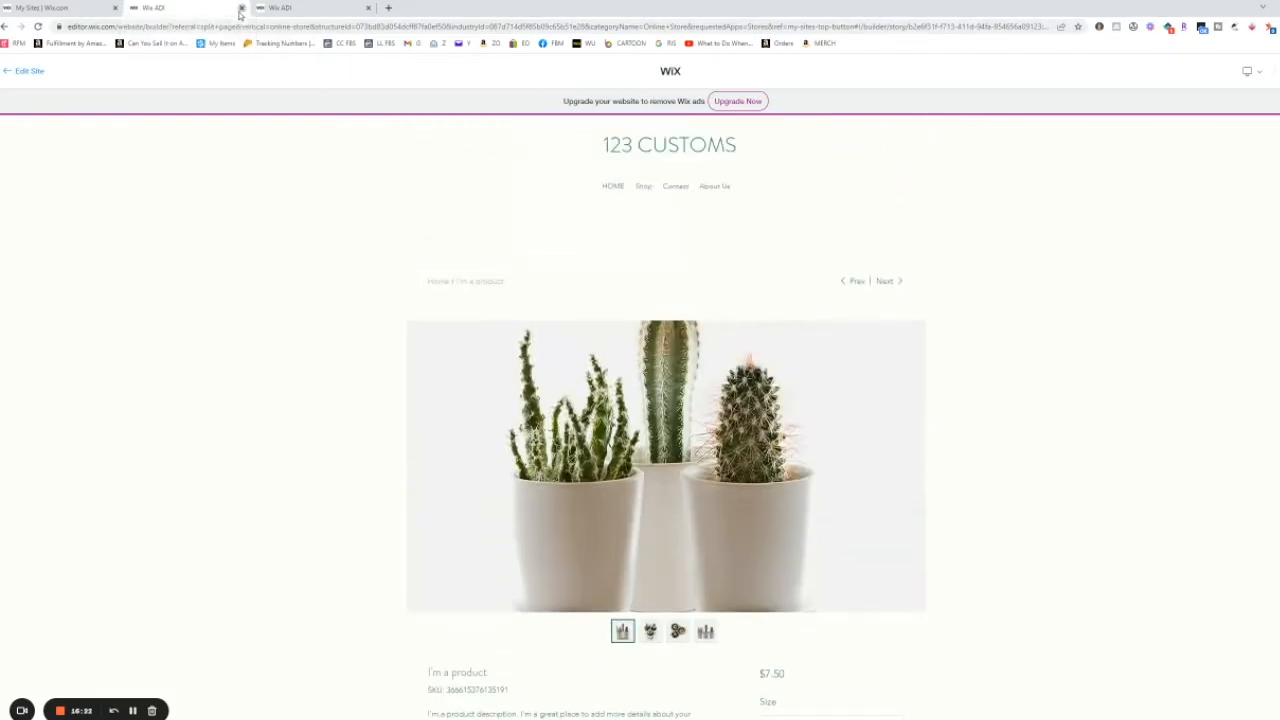
{"action": "left_click", "coordinate": [241, 8]}
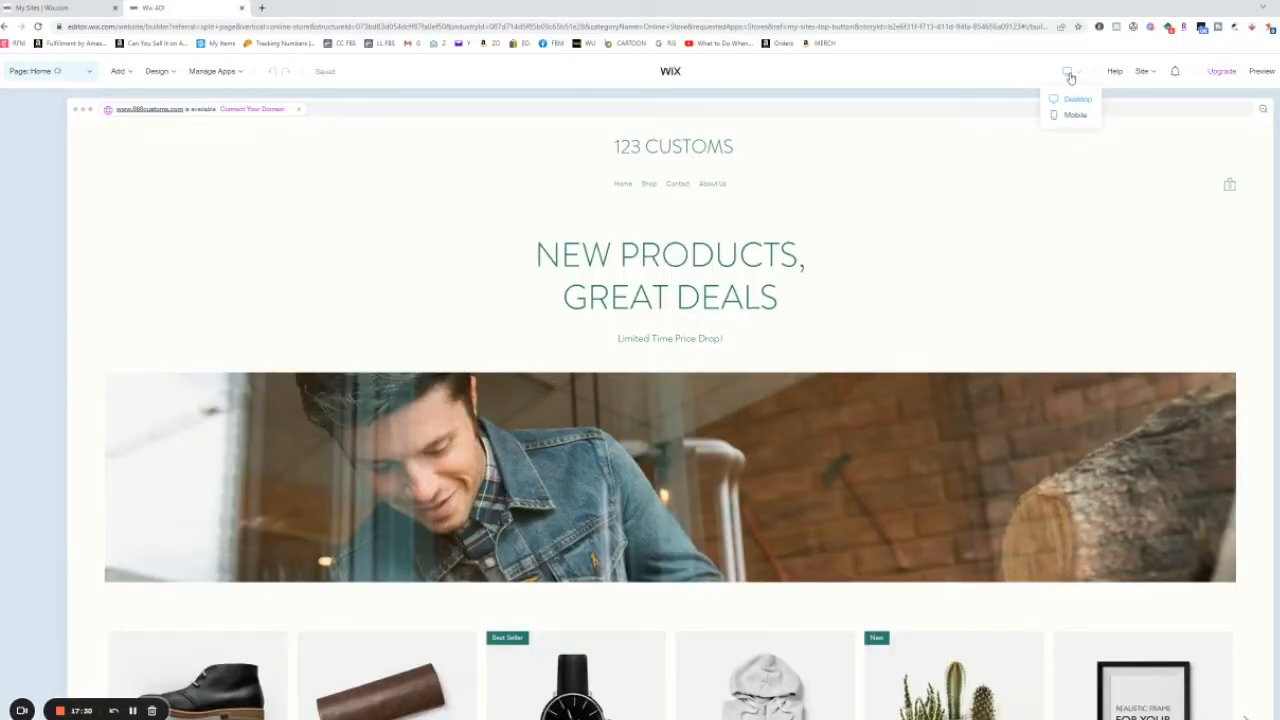
Step: Inspect the site in the mobile editor view, dismiss its tips, and return to desktop view
{"action": "left_click", "coordinate": [1068, 117]}
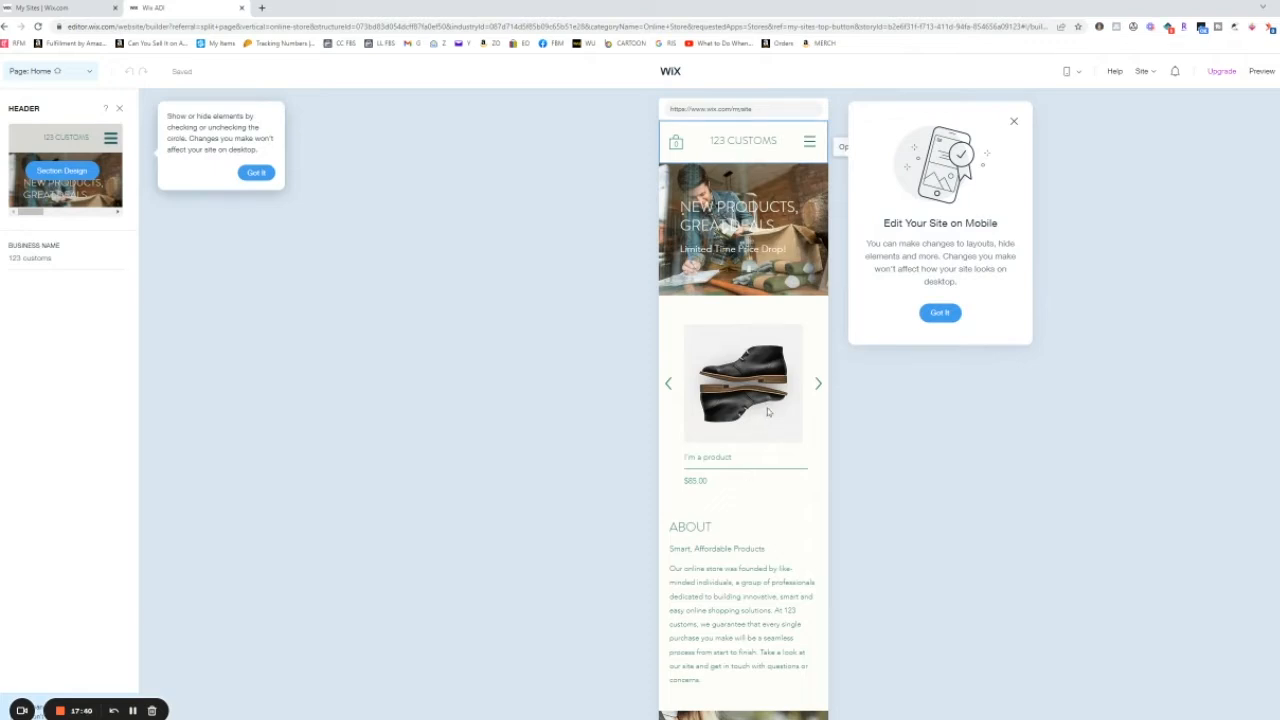
{"action": "left_click", "coordinate": [256, 172]}
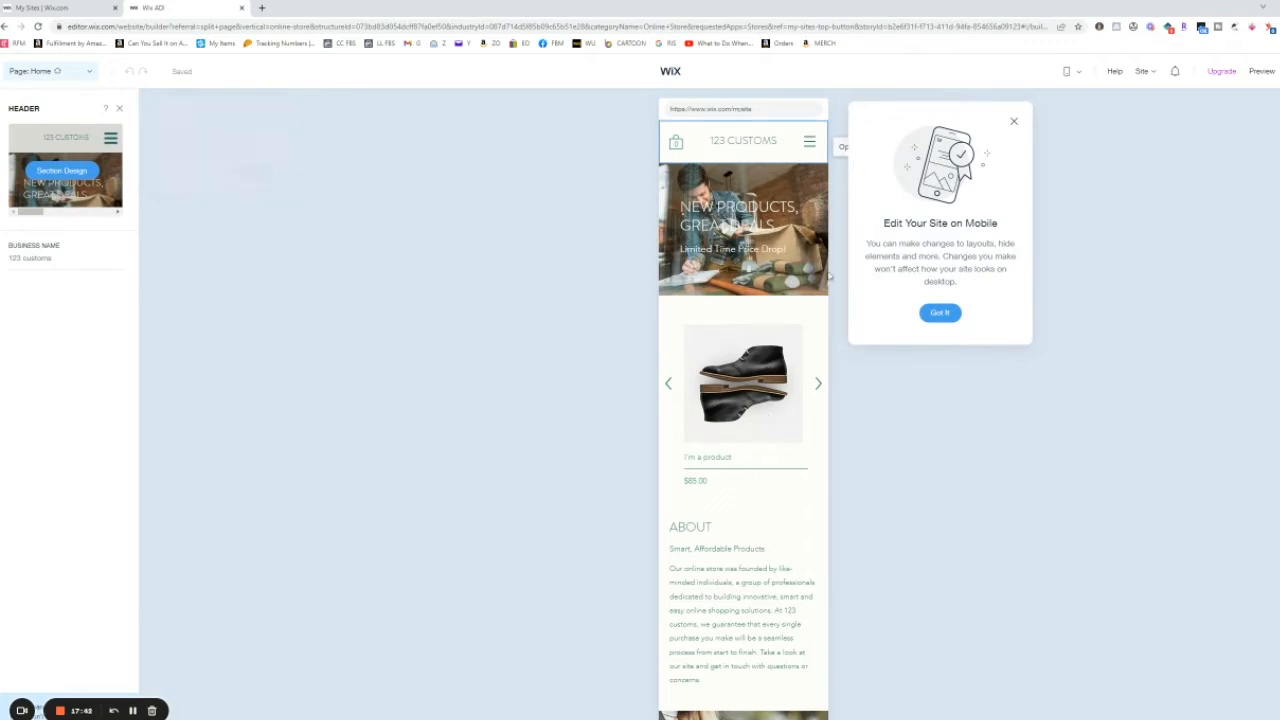
{"action": "left_click", "coordinate": [1015, 124]}
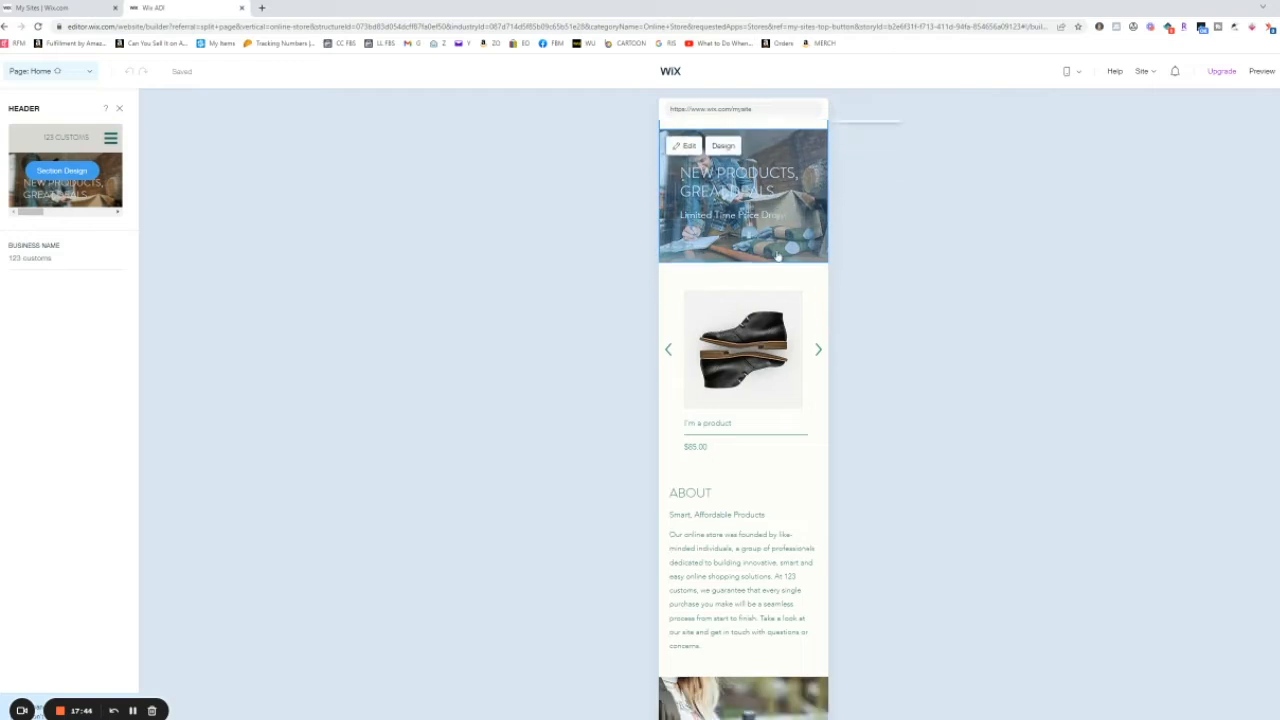
{"action": "scroll", "coordinate": [766, 297], "scroll_direction": "down", "scroll_amount": 5}
{"action": "scroll", "coordinate": [765, 368], "scroll_direction": "up", "scroll_amount": 5}
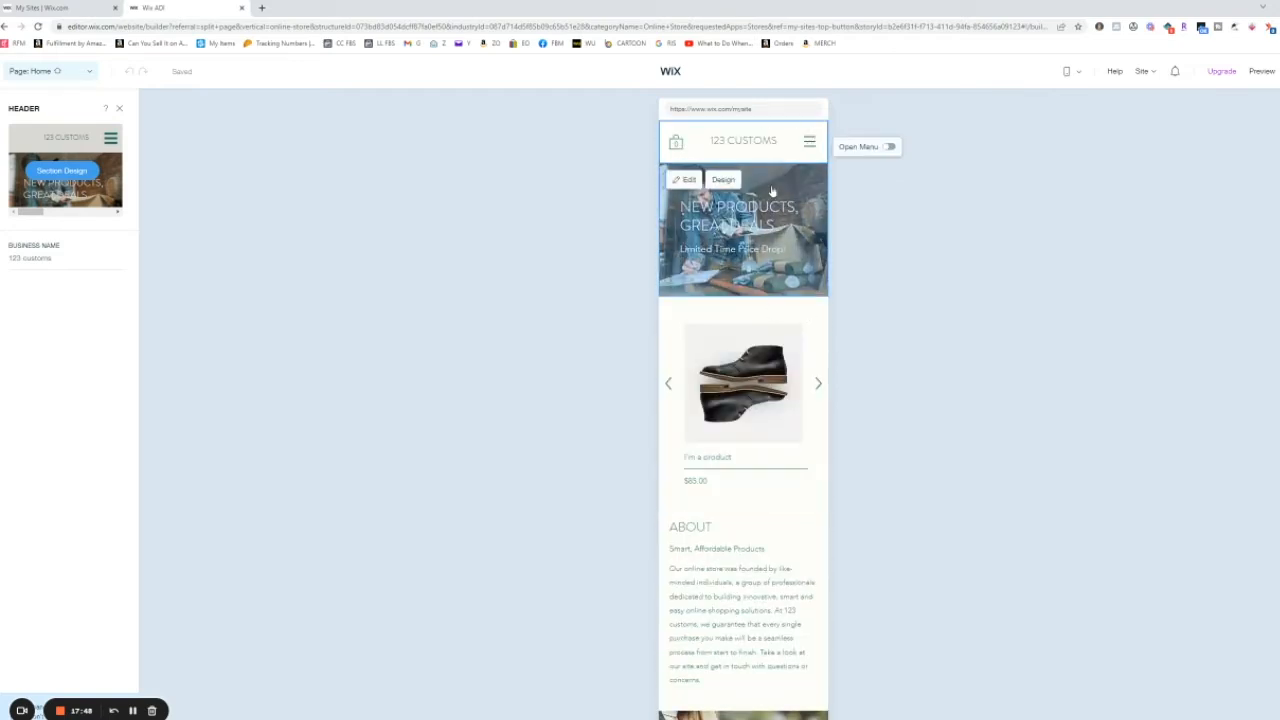
{"action": "mouse_move", "coordinate": [1078, 75]}
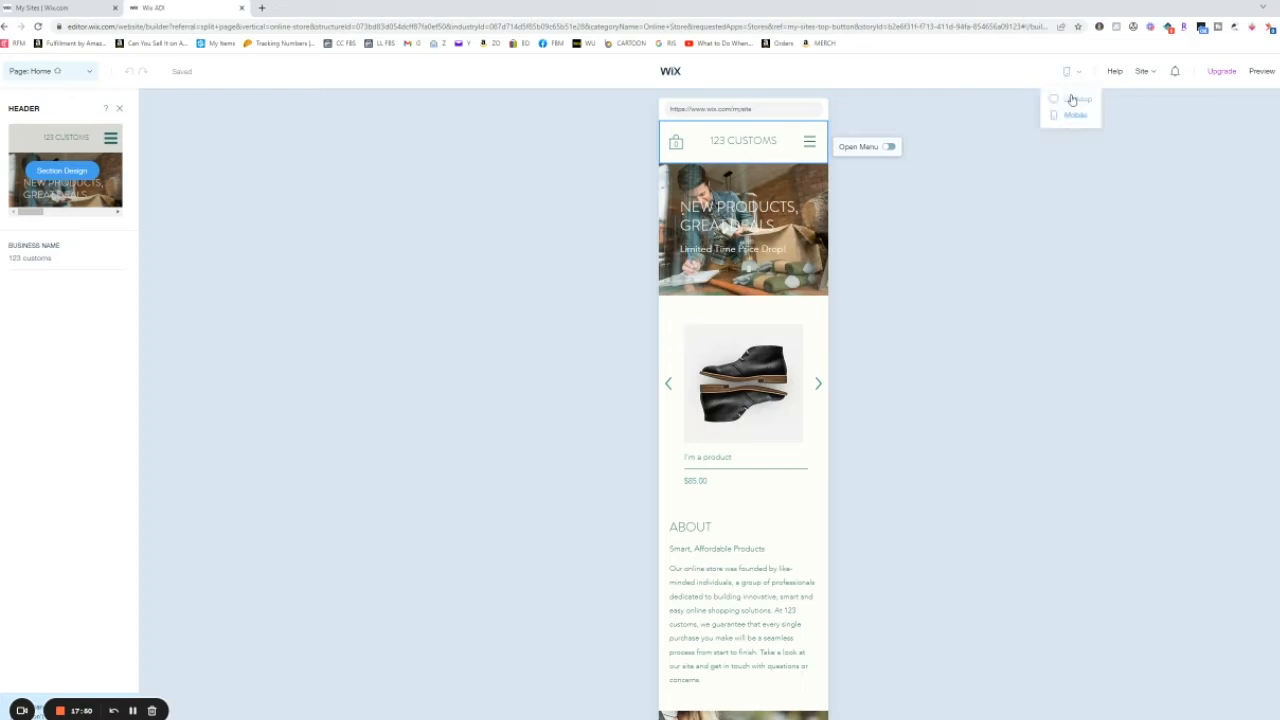
{"action": "left_click", "coordinate": [1073, 99]}
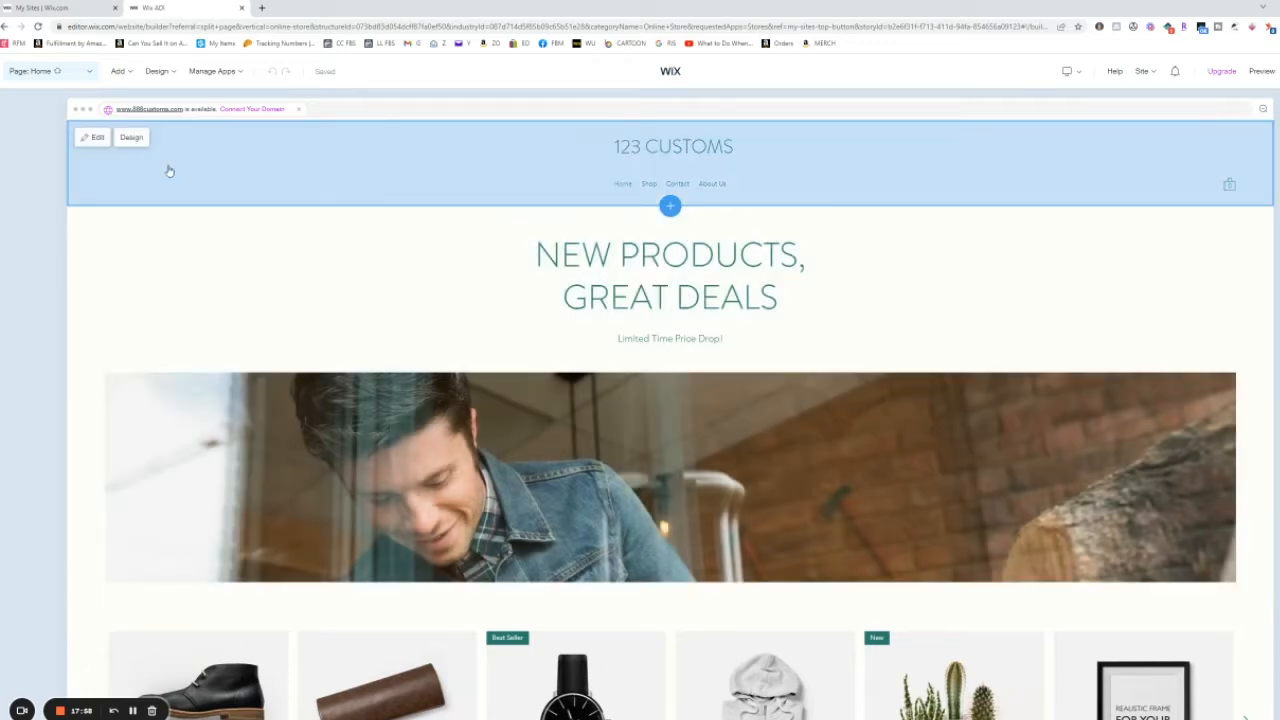
Step: Open the About Us page from the site's page list
{"action": "left_click", "coordinate": [89, 73]}
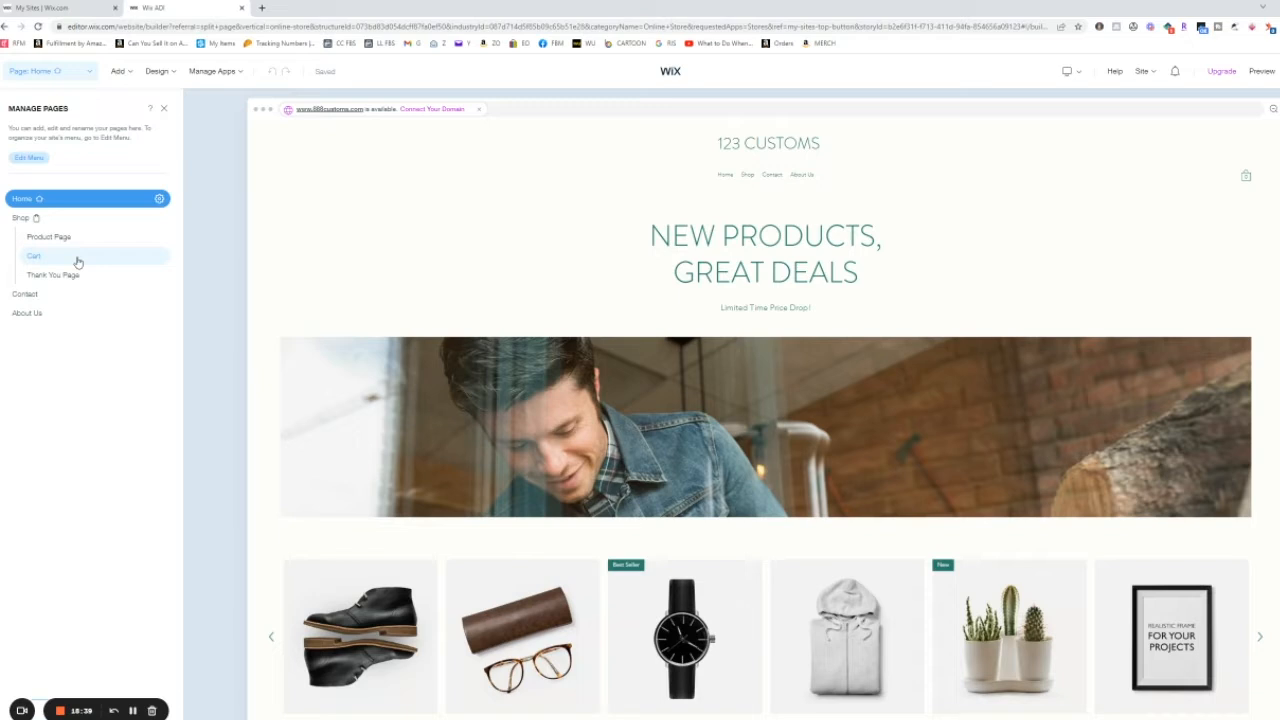
{"action": "left_click", "coordinate": [40, 314]}
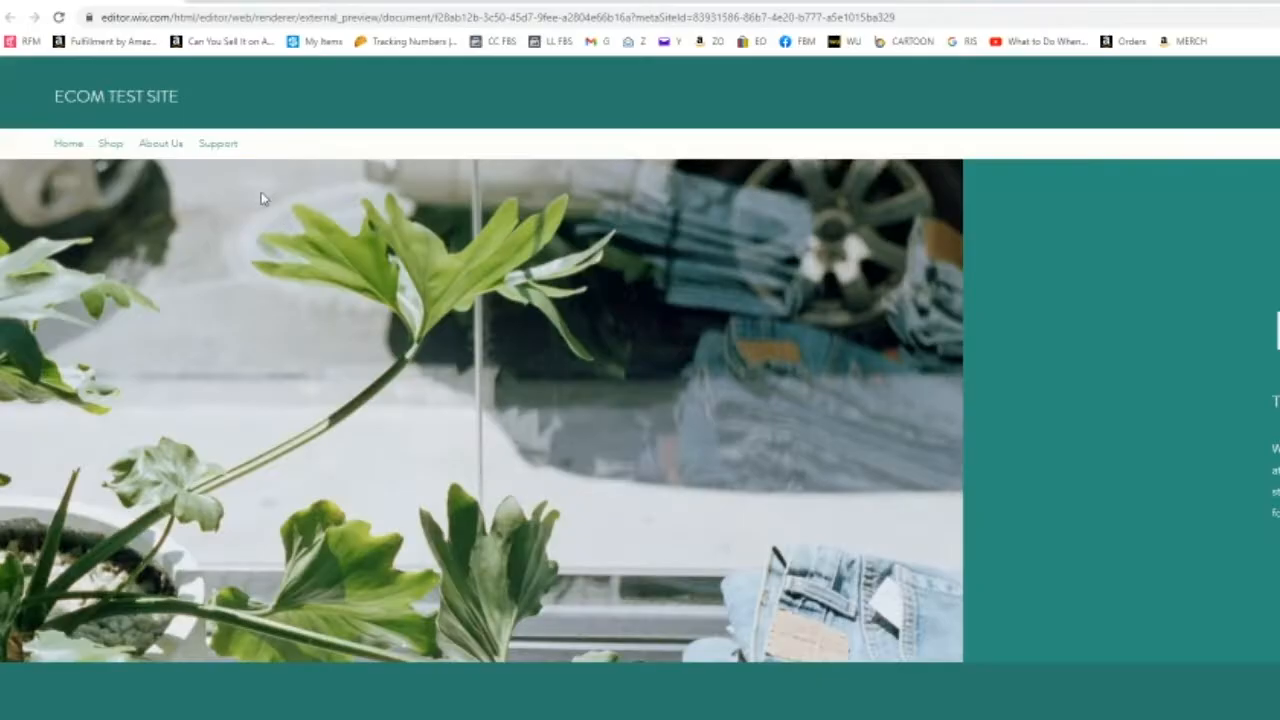
Step: Open the About Us page of the ECOM TEST SITE preview and highlight its tagline
{"action": "left_click", "coordinate": [155, 146]}
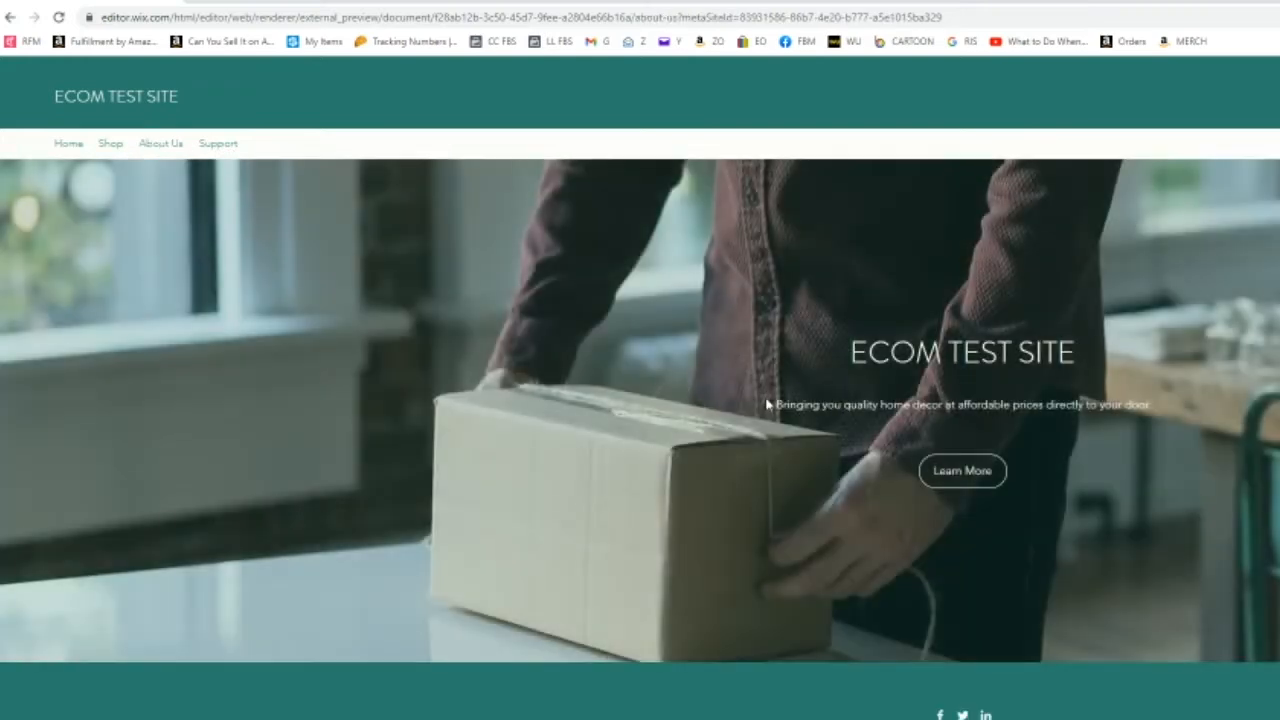
{"action": "left_click_drag", "start_coordinate": [779, 404], "coordinate": [1151, 400]}
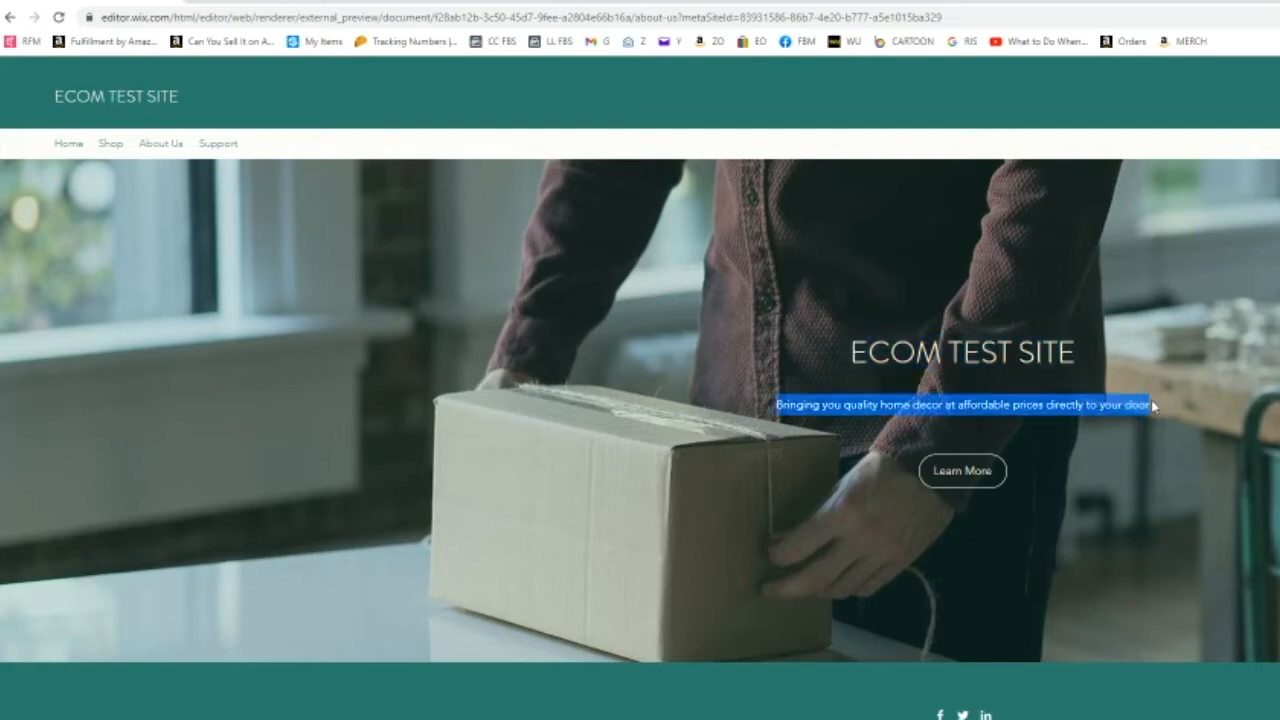
{"action": "left_click", "coordinate": [1151, 400]}
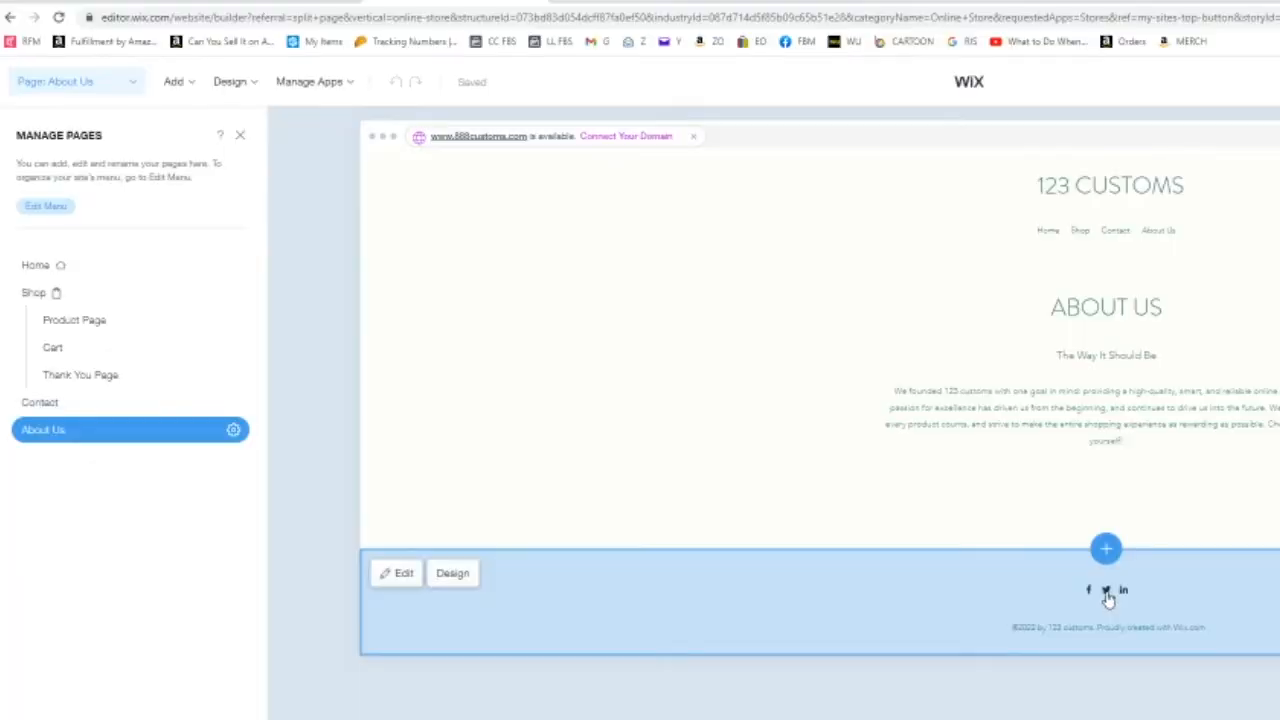
{"action": "left_click", "coordinate": [1107, 597]}
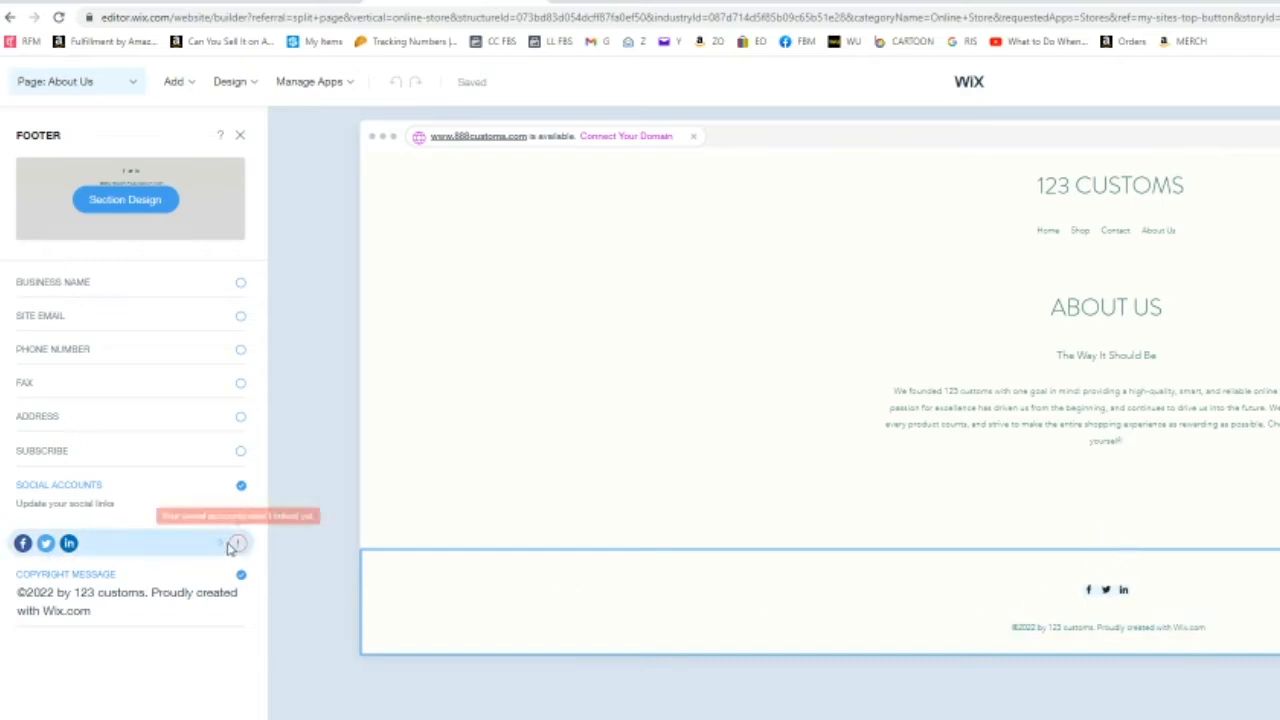
Step: In the footer's social accounts, delete the Twitter and LinkedIn links, keeping Facebook
{"action": "left_click", "coordinate": [217, 543]}
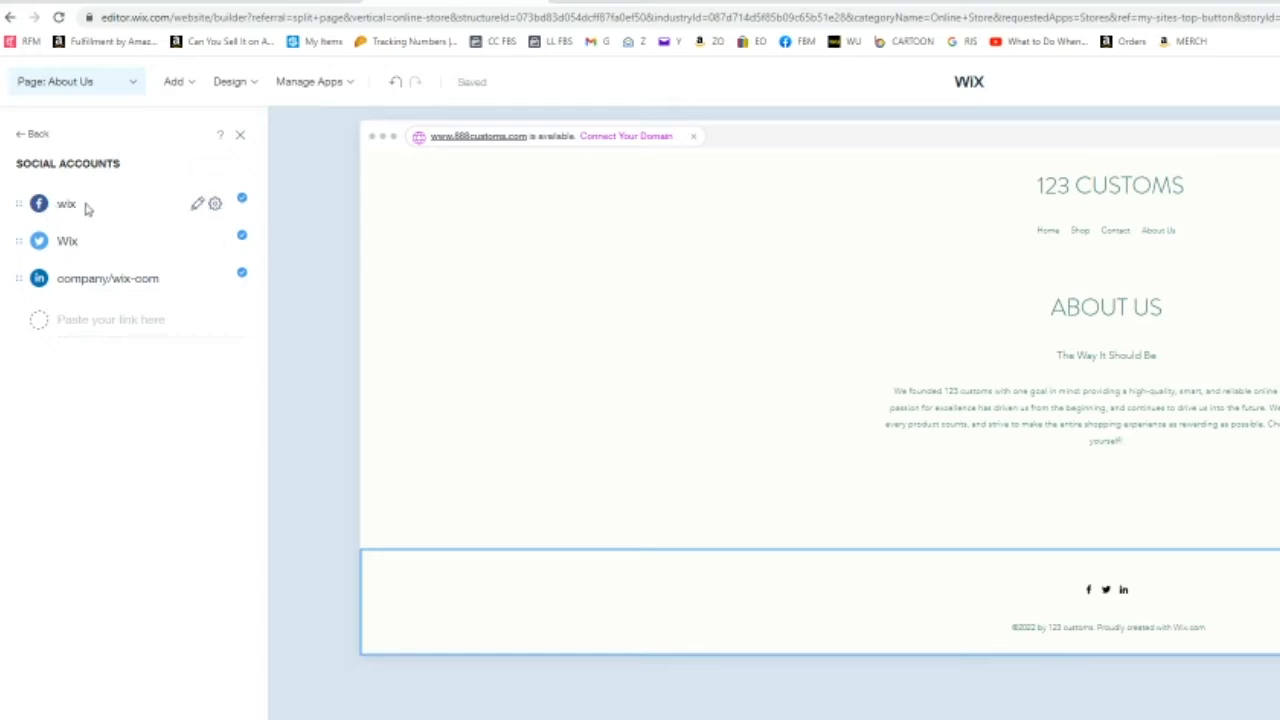
{"action": "left_click", "coordinate": [197, 203]}
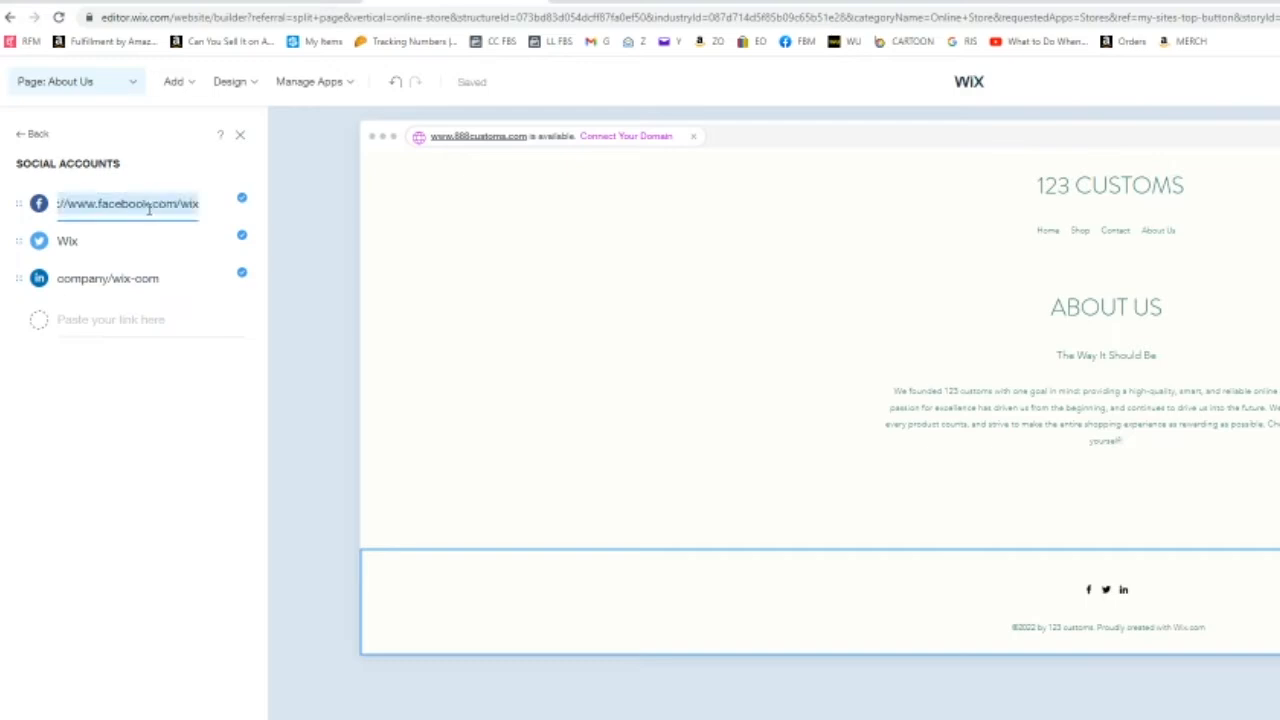
{"action": "left_click", "coordinate": [215, 242]}
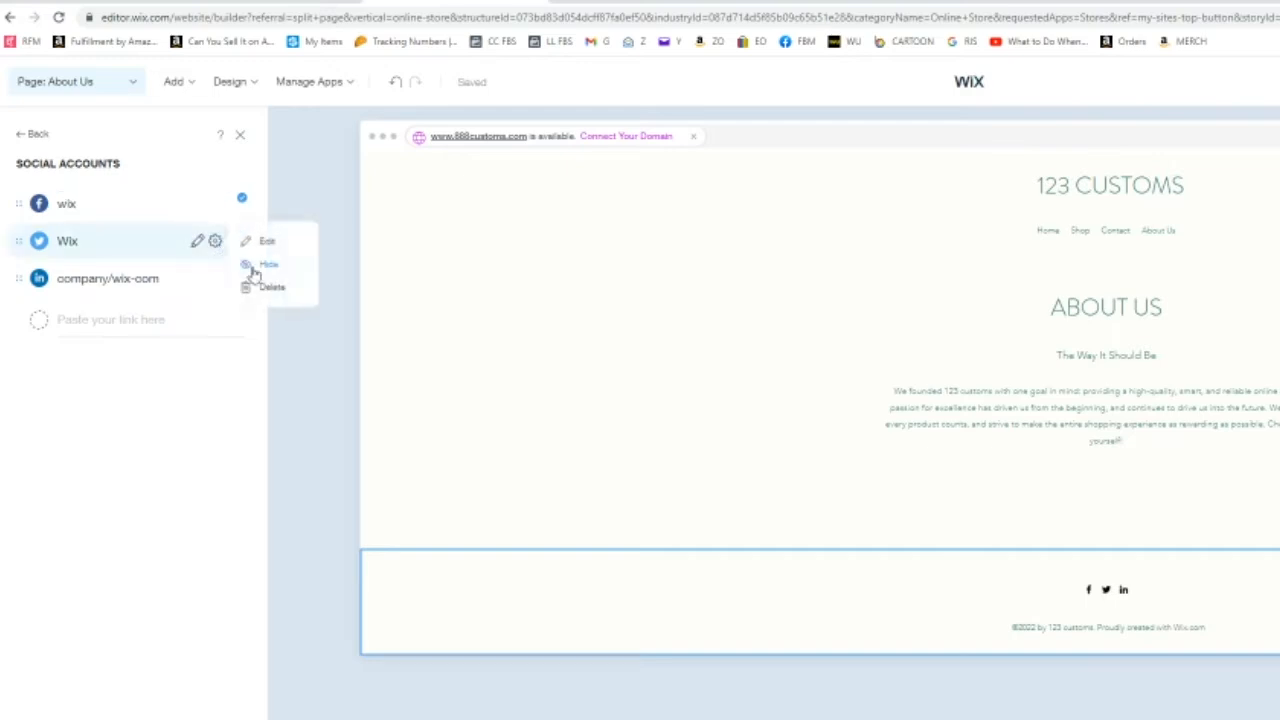
{"action": "left_click", "coordinate": [265, 290]}
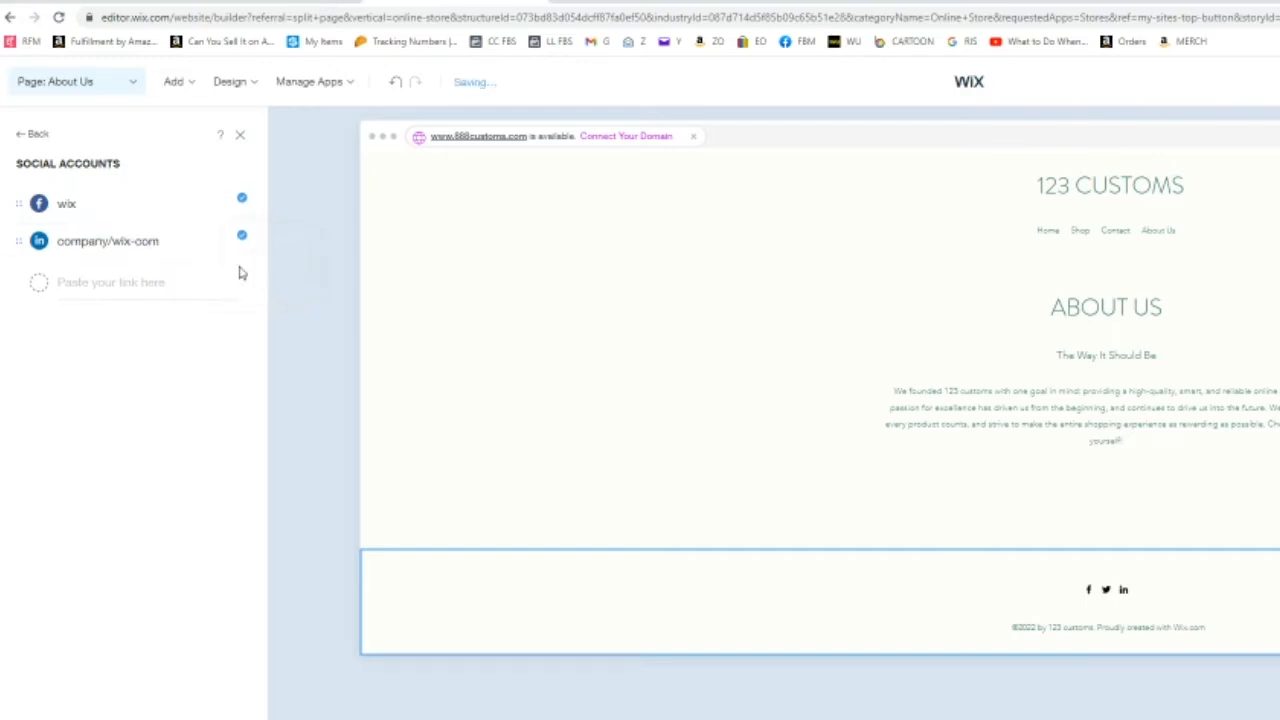
{"action": "left_click", "coordinate": [215, 241]}
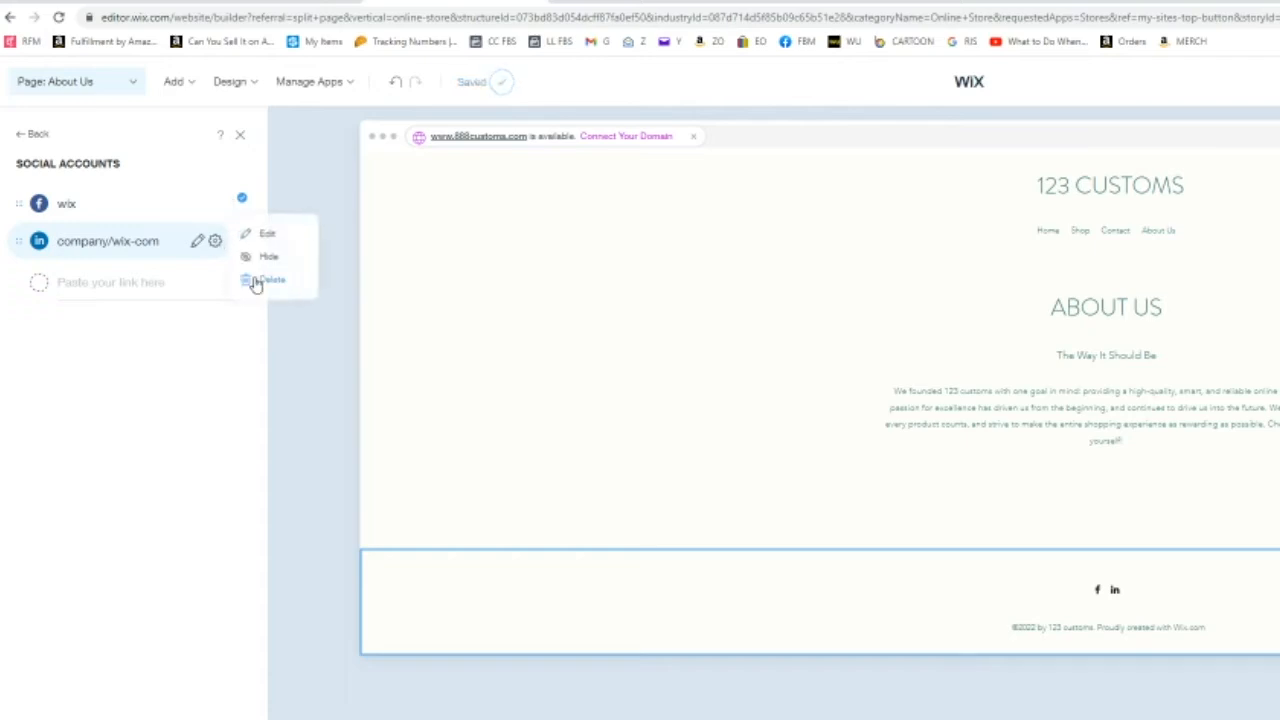
{"action": "left_click", "coordinate": [254, 282]}
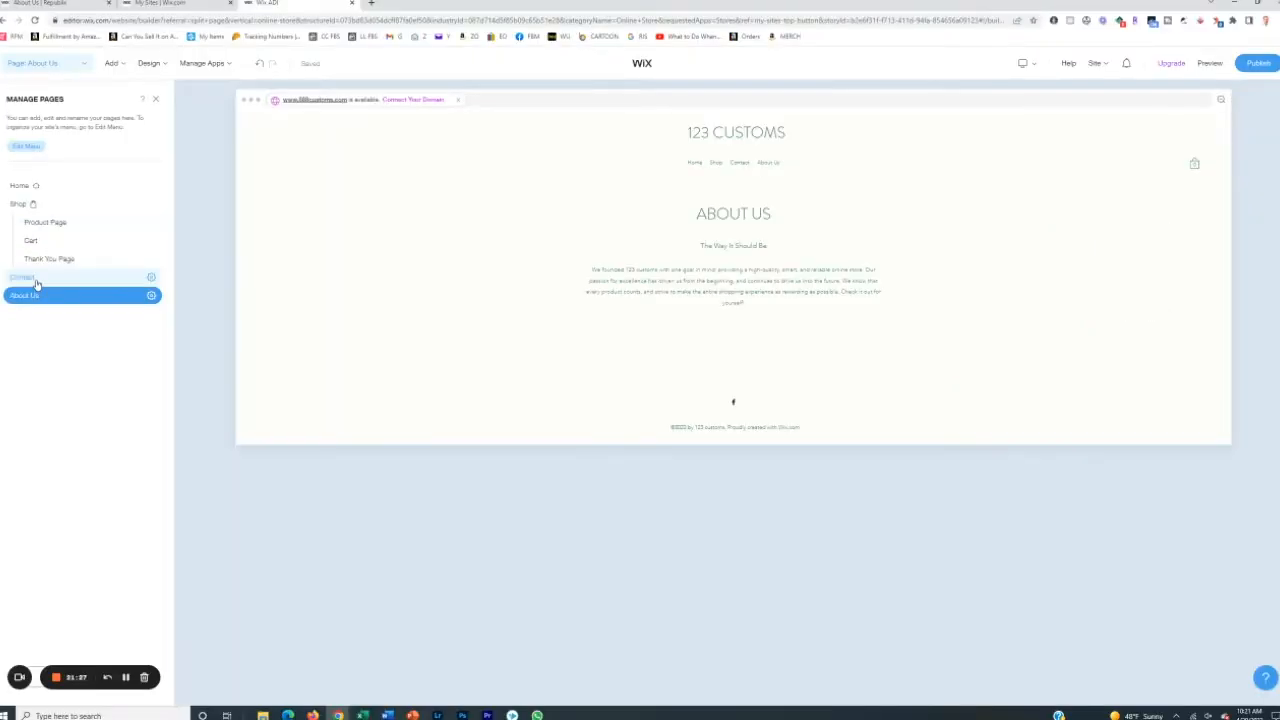
Step: Open the Contact page and switch to the ECOM TEST SITE preview tab
{"action": "left_click", "coordinate": [34, 280]}
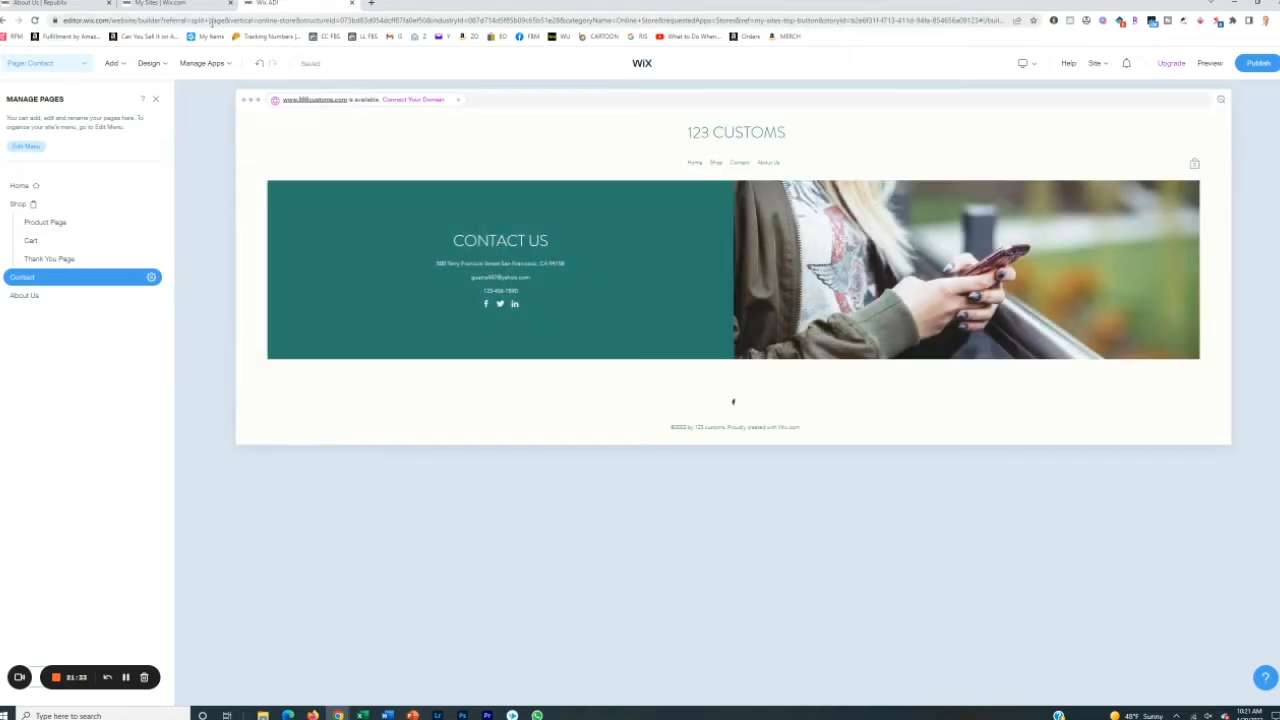
{"action": "left_click", "coordinate": [82, 8]}
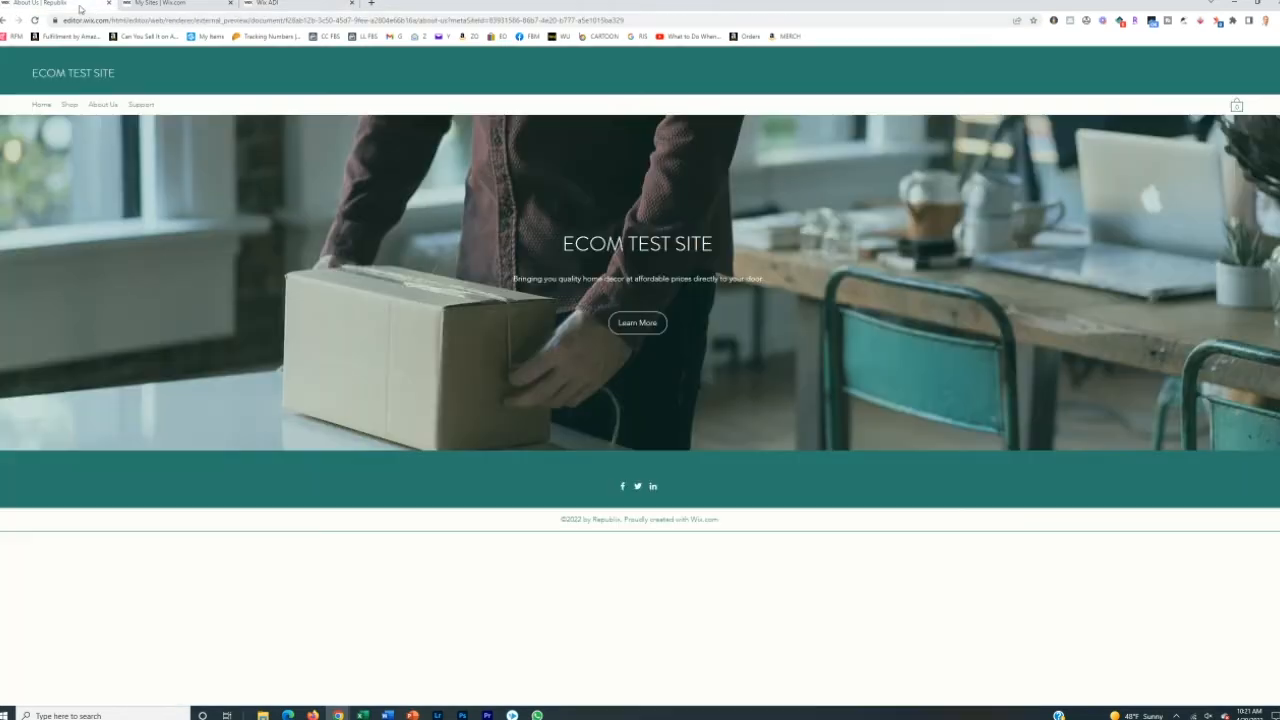
Step: Open the Support page in the ECOM TEST SITE preview, then switch browser tabs
{"action": "left_click", "coordinate": [141, 105]}
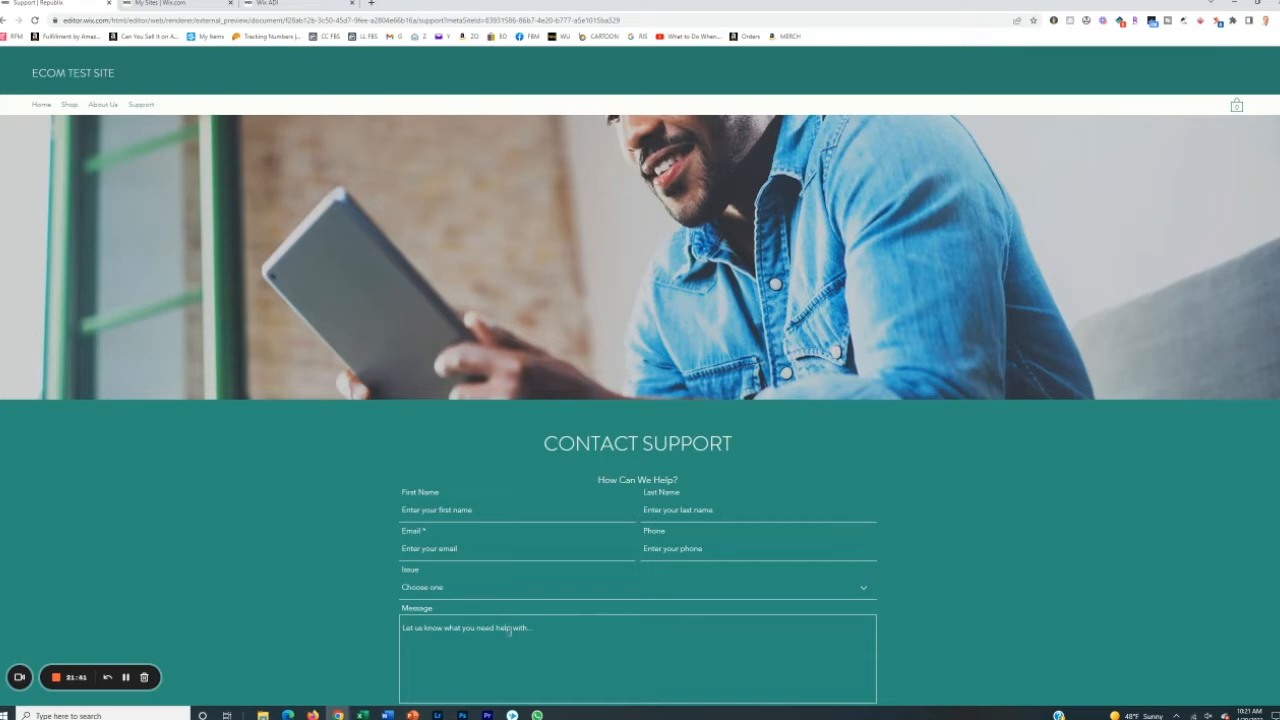
{"action": "left_click", "coordinate": [268, 3]}
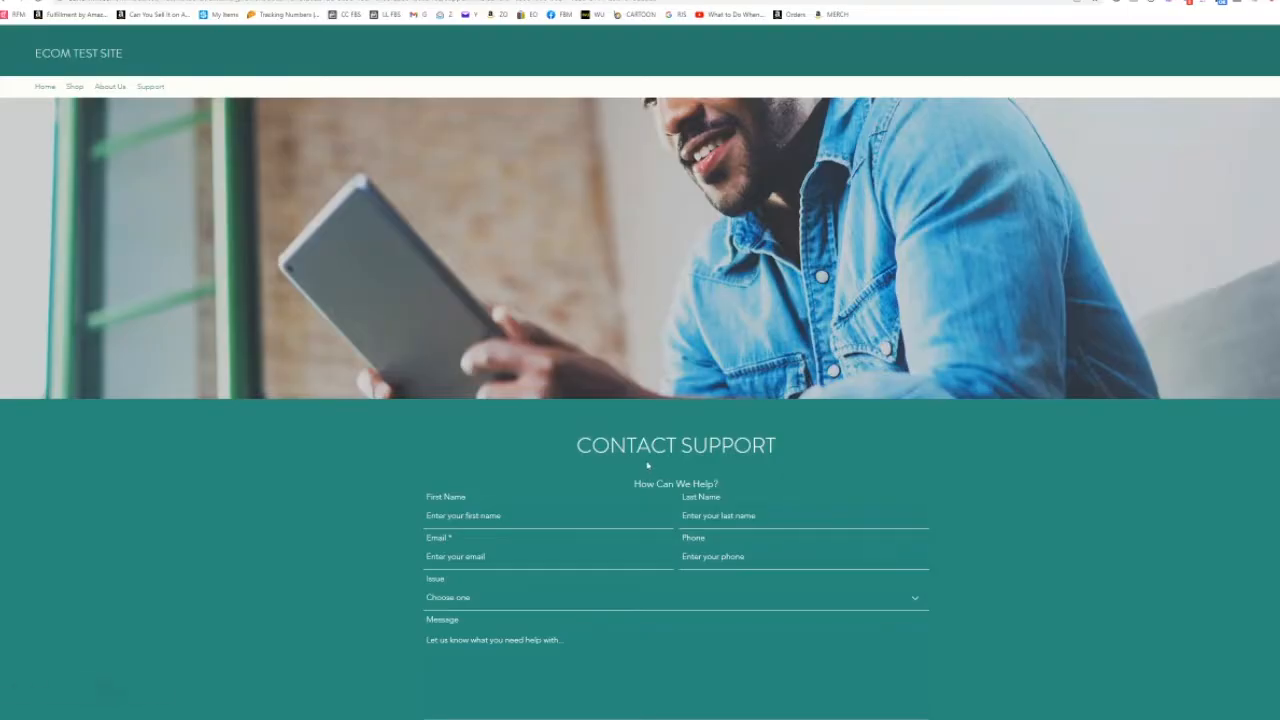
Step: Open the Shop page of the preview and read through the Daily Deals welcome text and products
{"action": "left_click", "coordinate": [74, 87]}
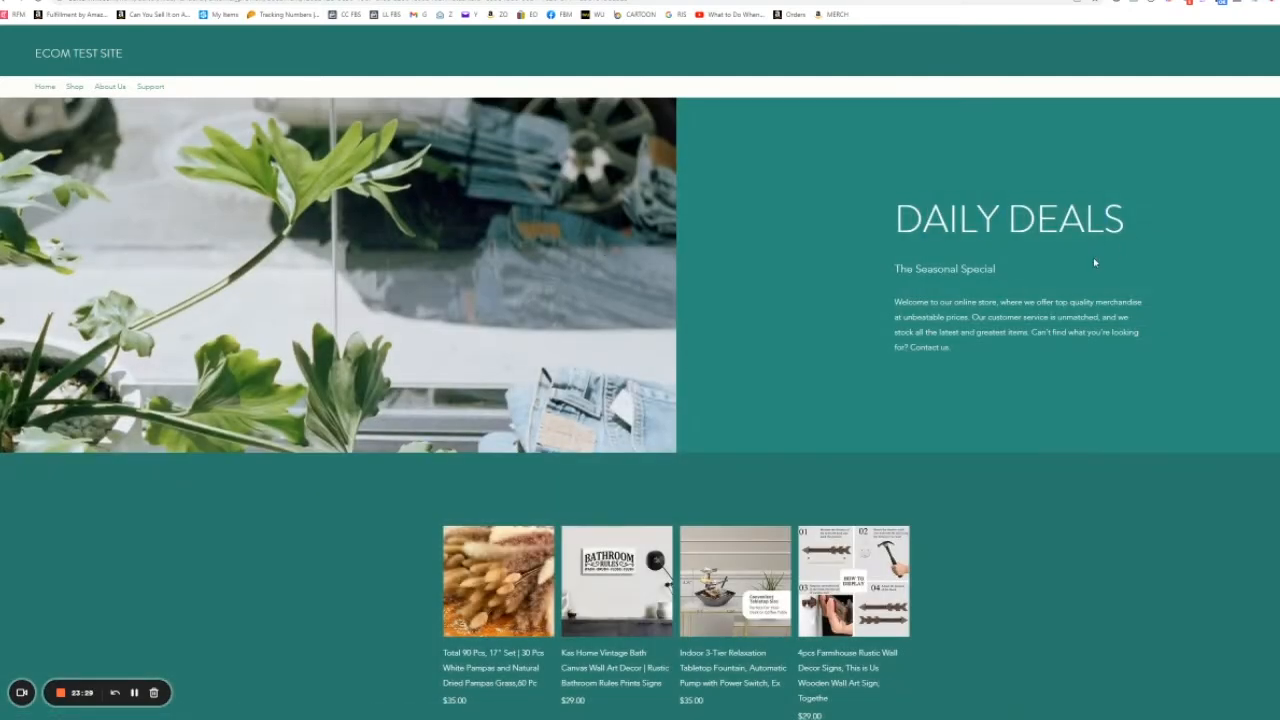
{"action": "left_click_drag", "start_coordinate": [898, 280], "coordinate": [1038, 369]}
{"action": "left_click", "coordinate": [1023, 348]}
{"action": "scroll", "coordinate": [1021, 336], "scroll_direction": "down", "scroll_amount": 2}
{"action": "scroll", "coordinate": [1019, 324], "scroll_direction": "up", "scroll_amount": 2}
{"action": "scroll", "coordinate": [500, 560], "scroll_direction": "down", "scroll_amount": 1}
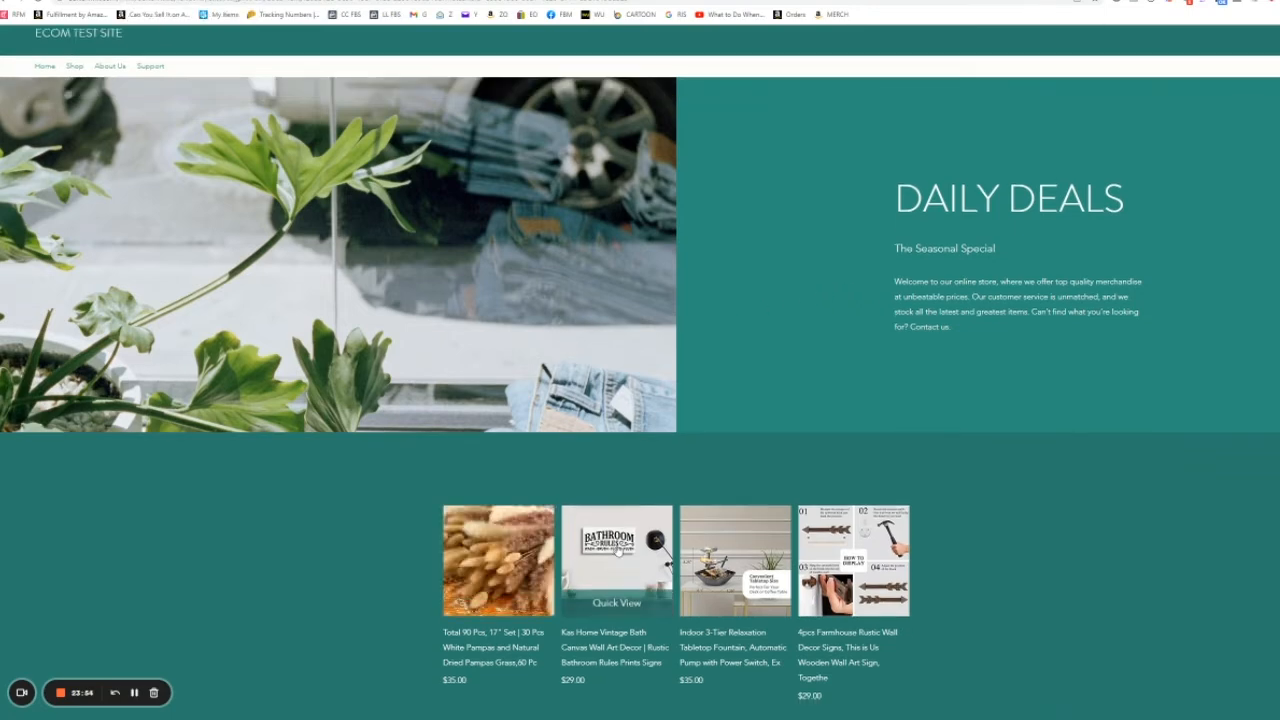
Step: Open the Kas Home Vintage Bath Canvas product page and scroll through its details
{"action": "left_click", "coordinate": [617, 552]}
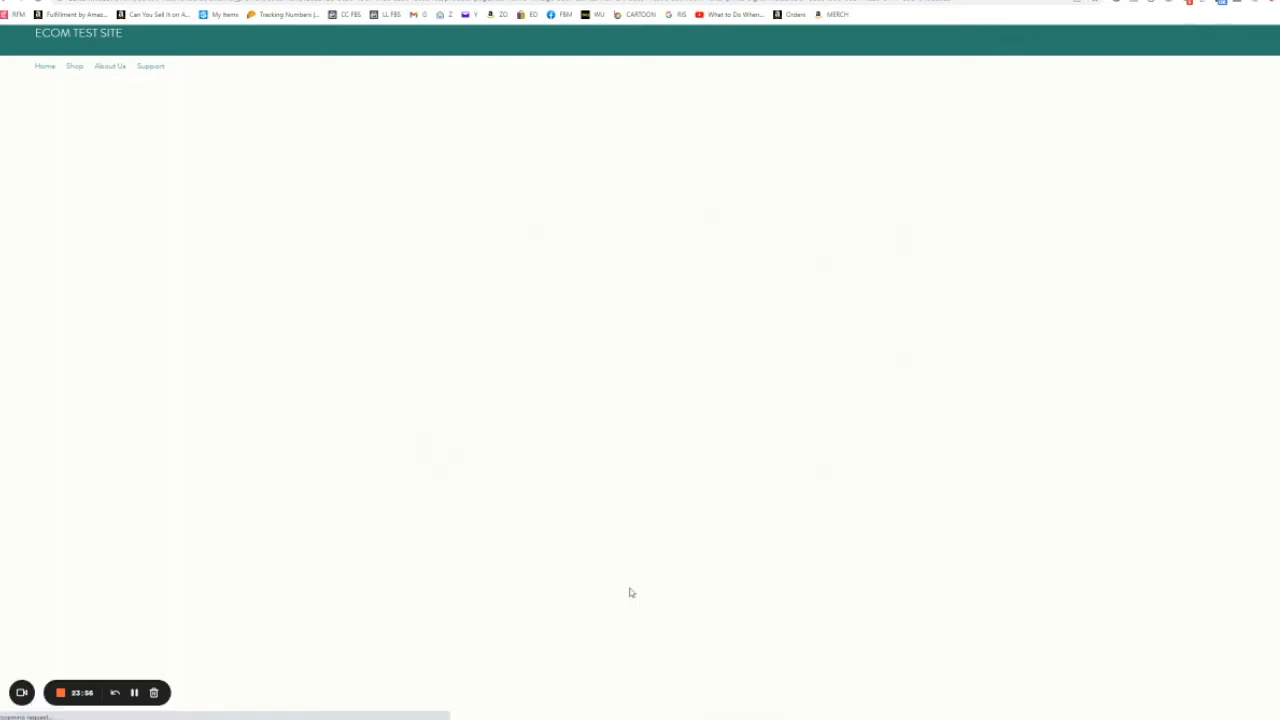
{"action": "scroll", "coordinate": [560, 630], "scroll_direction": "down", "scroll_amount": 2}
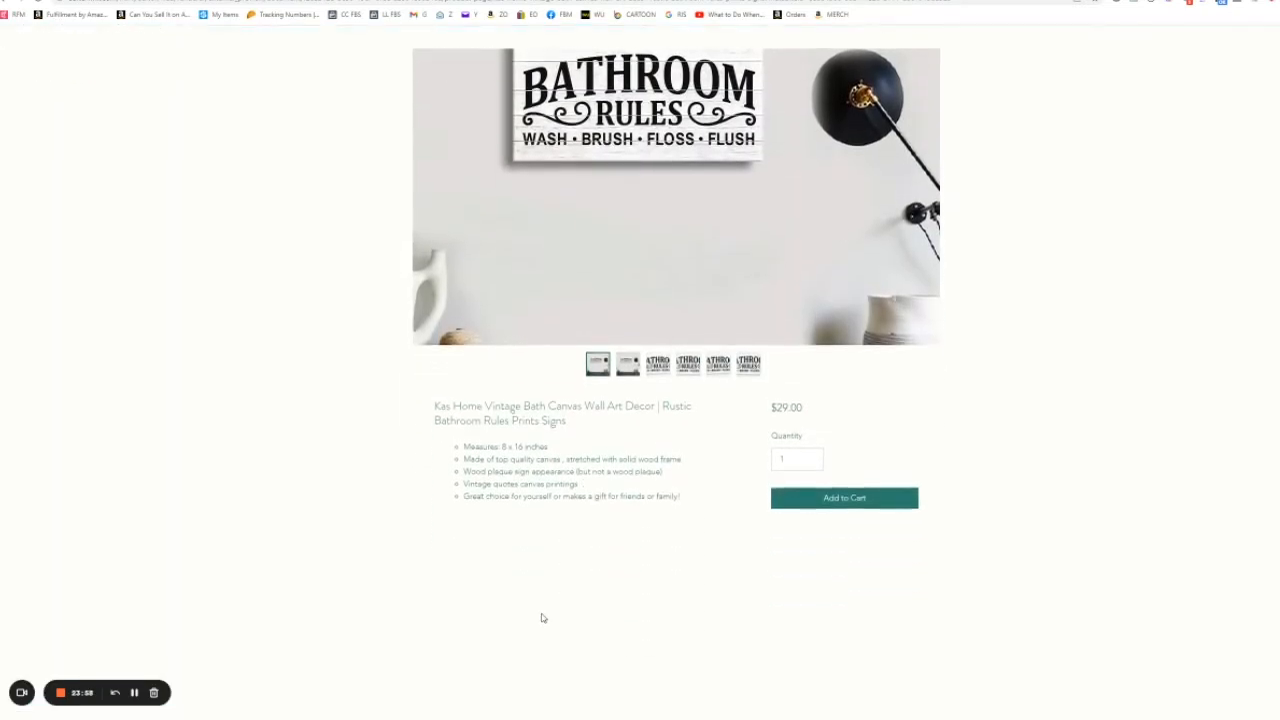
{"action": "scroll", "coordinate": [615, 402], "scroll_direction": "up", "scroll_amount": 2}
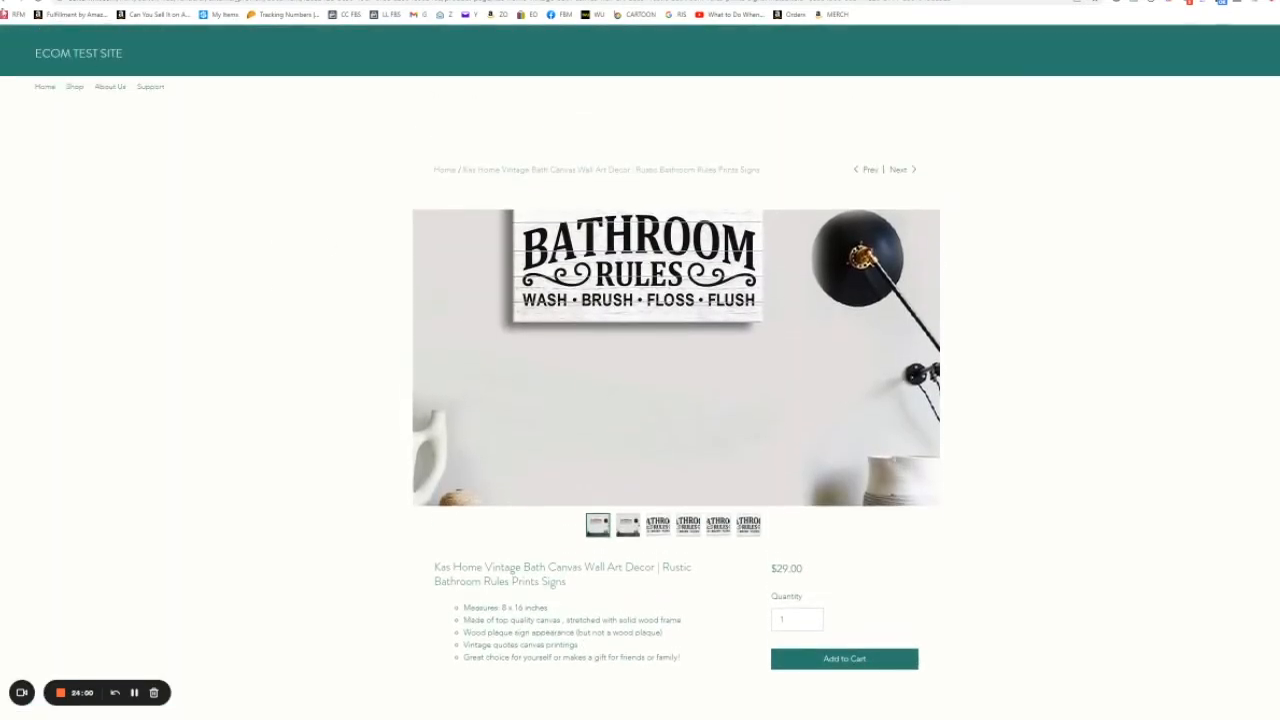
Step: Switch to the Wix editor tab and delete the About section from the Home page
{"action": "left_click", "coordinate": [7, 2]}
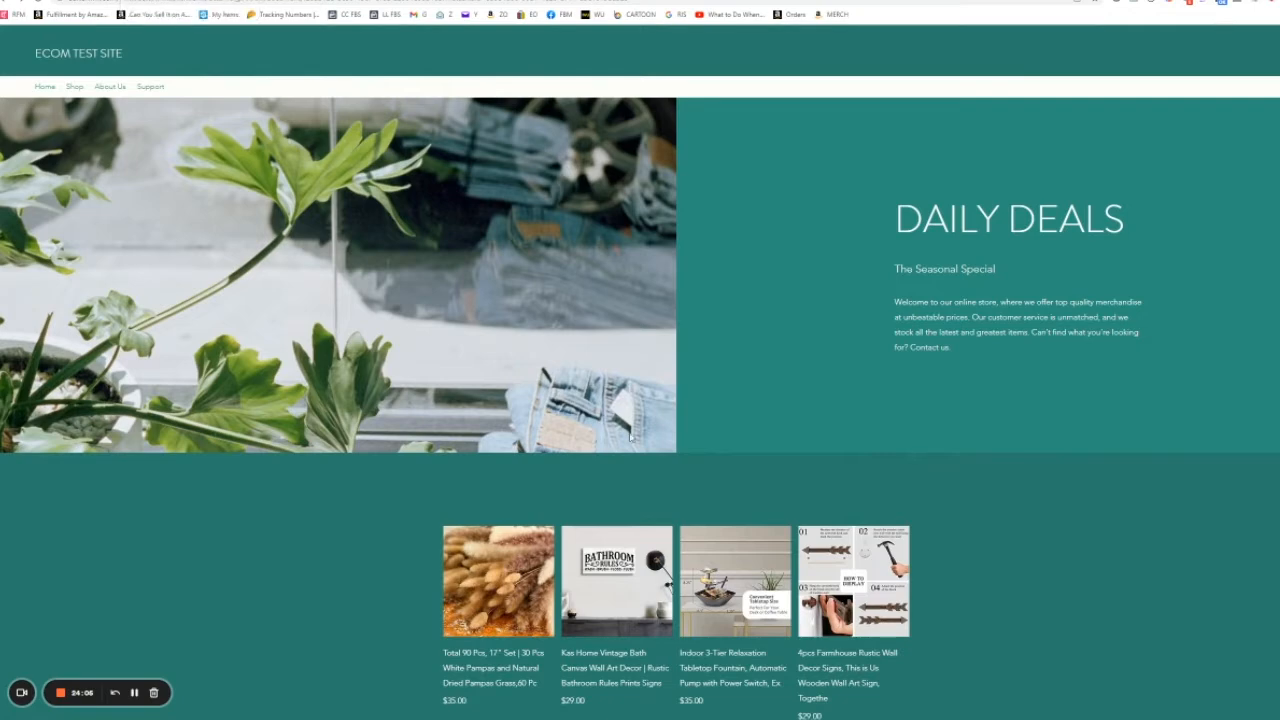
{"action": "scroll", "coordinate": [723, 556], "scroll_direction": "down", "scroll_amount": 2}
{"action": "scroll", "coordinate": [786, 511], "scroll_direction": "up", "scroll_amount": 2}
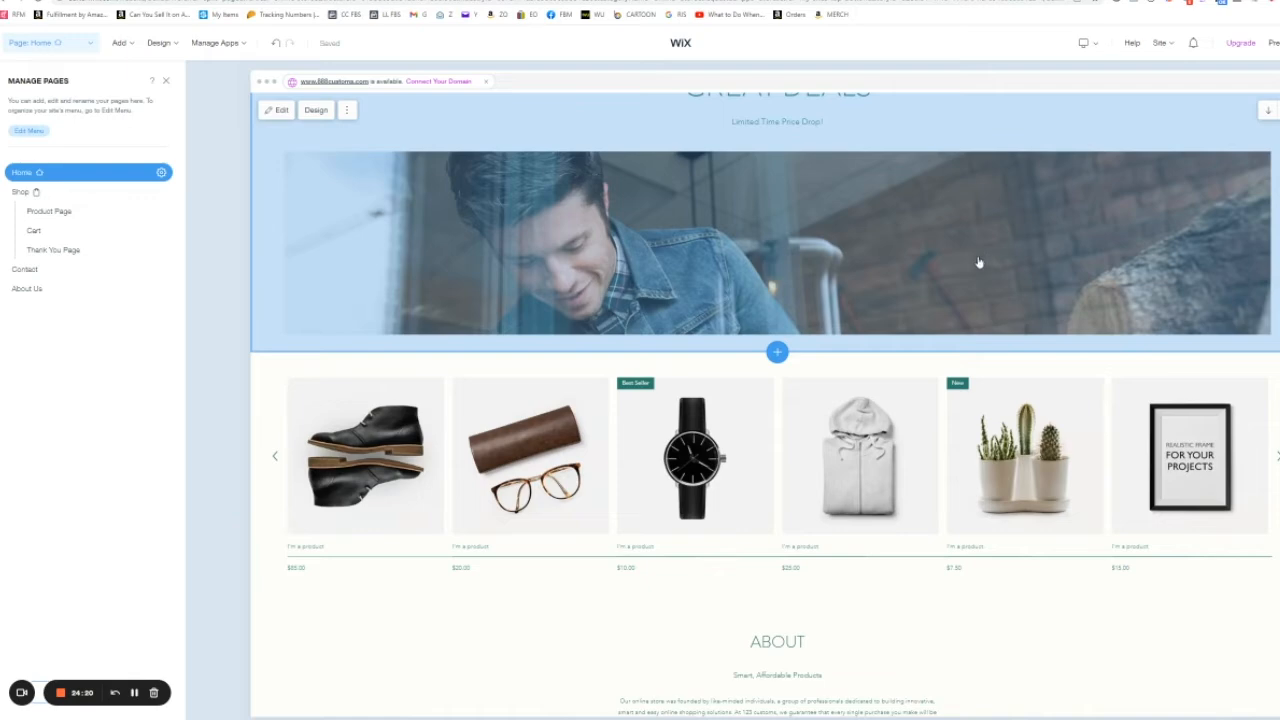
{"action": "scroll", "coordinate": [979, 263], "scroll_direction": "down", "scroll_amount": 2}
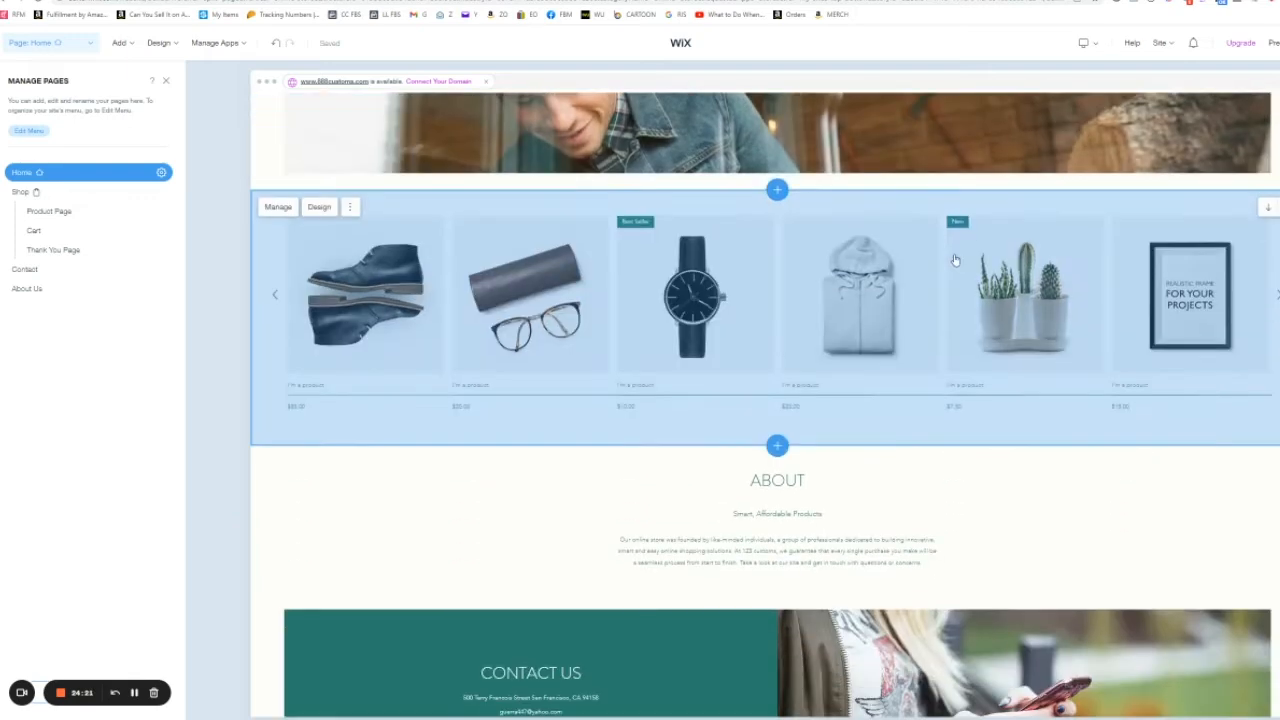
{"action": "scroll", "coordinate": [954, 257], "scroll_direction": "up", "scroll_amount": 3}
{"action": "scroll", "coordinate": [700, 314], "scroll_direction": "down", "scroll_amount": 3}
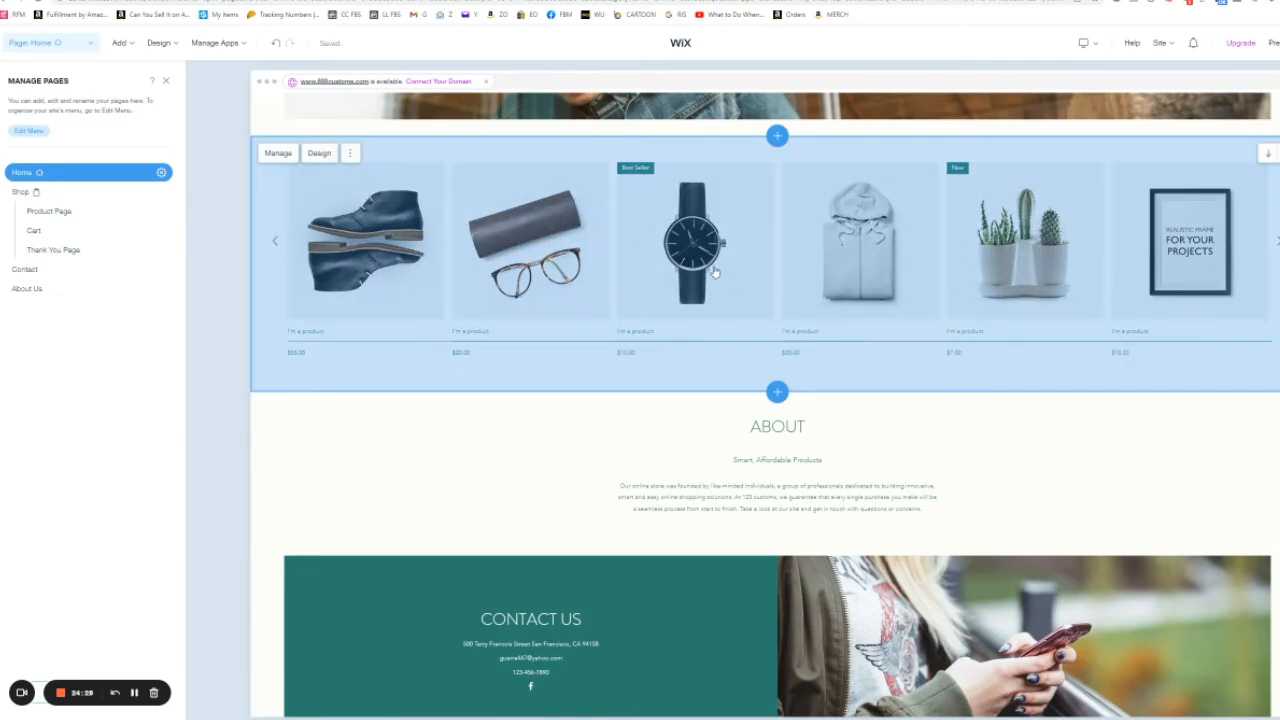
{"action": "left_click", "coordinate": [350, 153]}
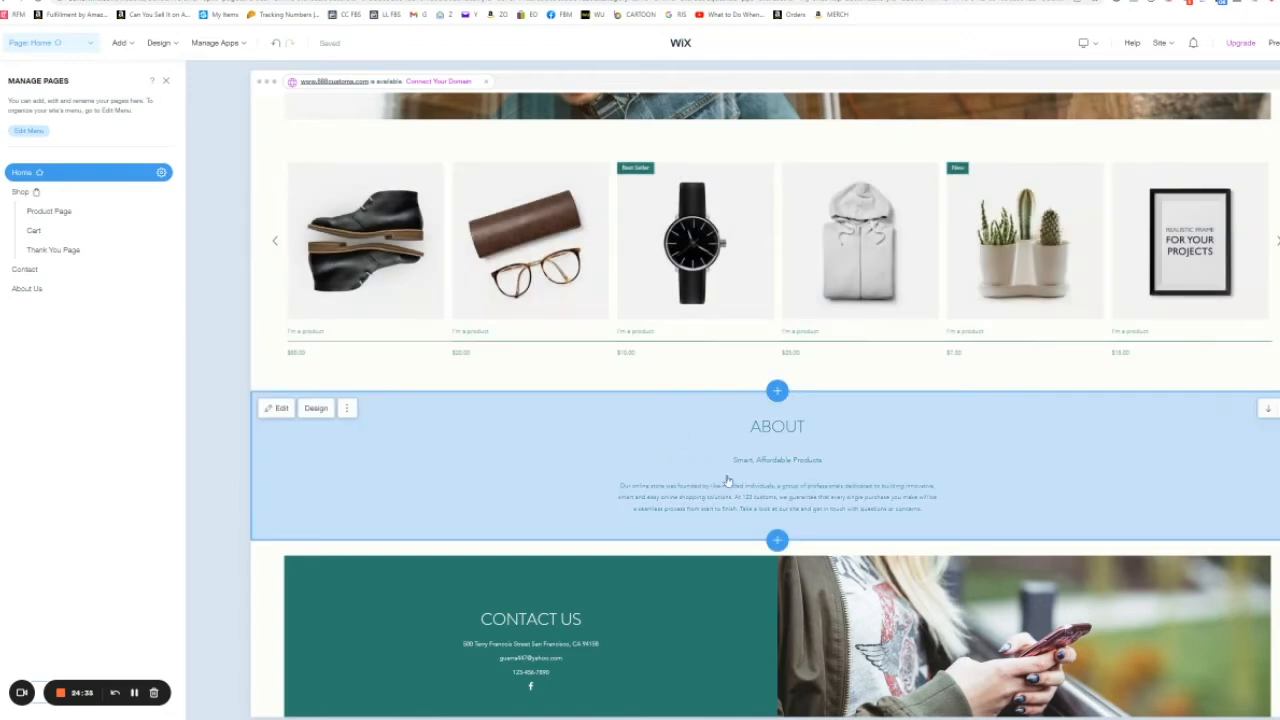
{"action": "left_click", "coordinate": [348, 409]}
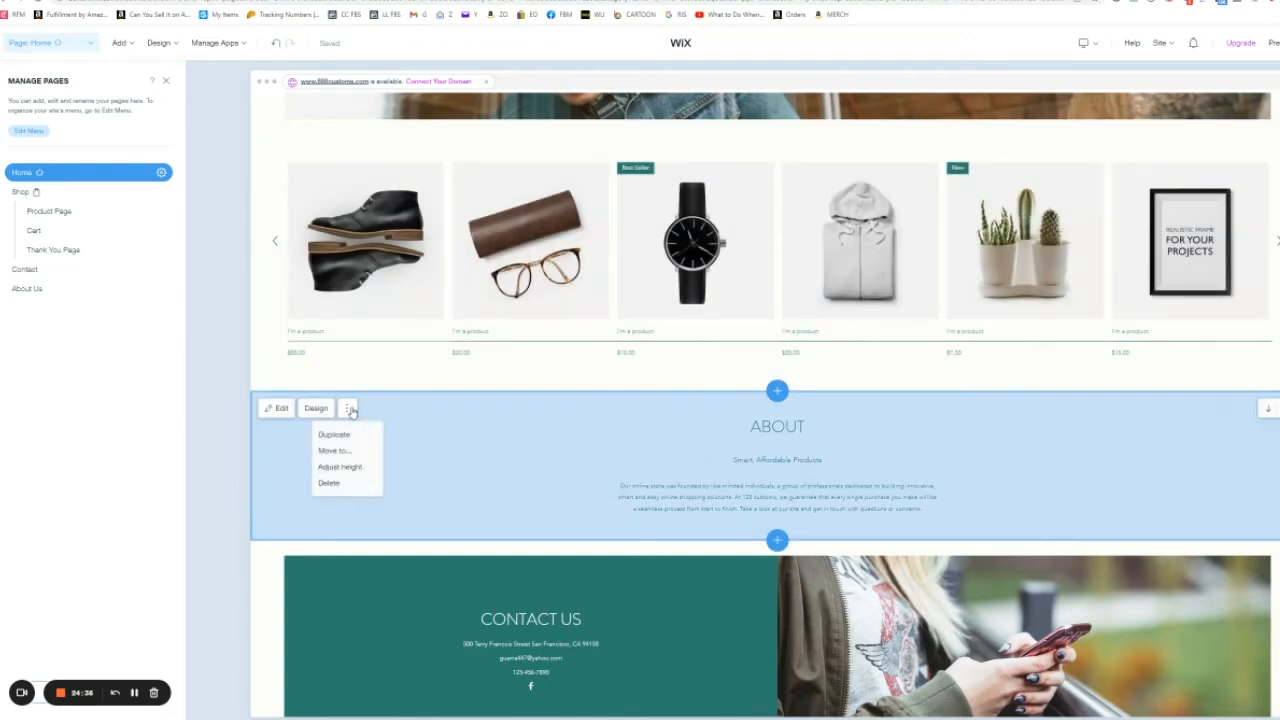
{"action": "left_click", "coordinate": [329, 484]}
{"action": "left_click", "coordinate": [681, 441]}
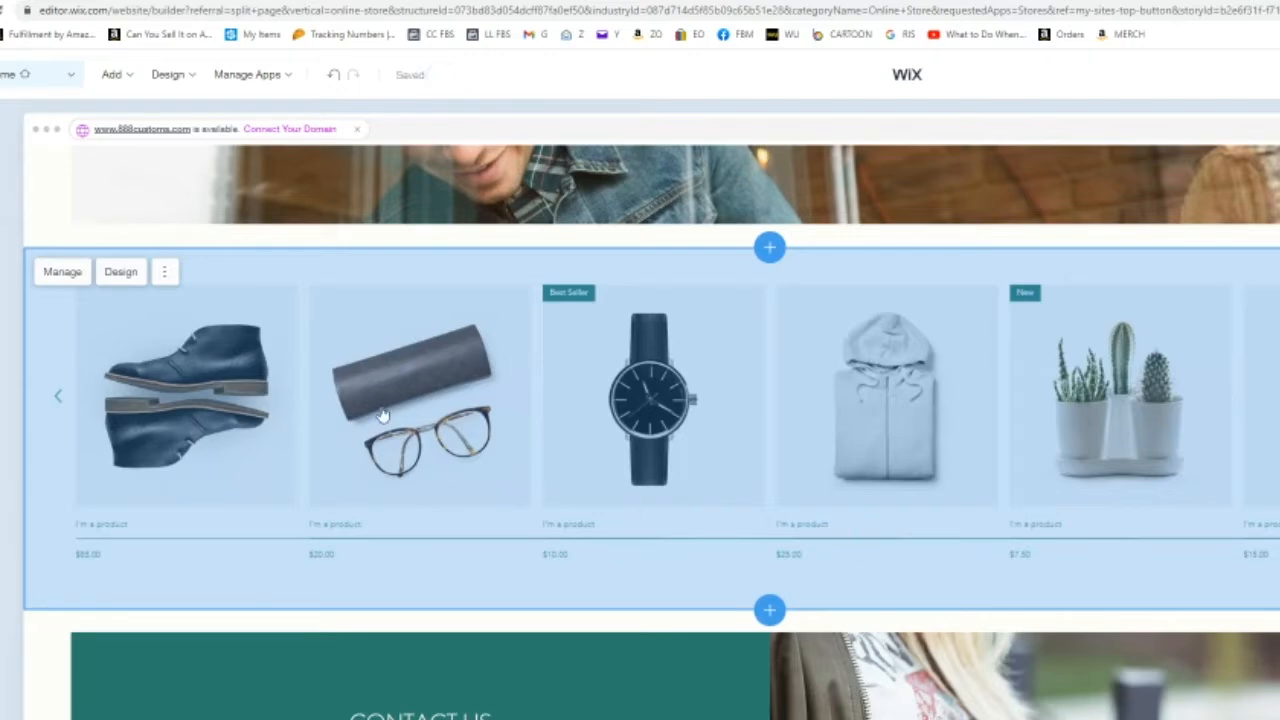
{"action": "left_click", "coordinate": [165, 272]}
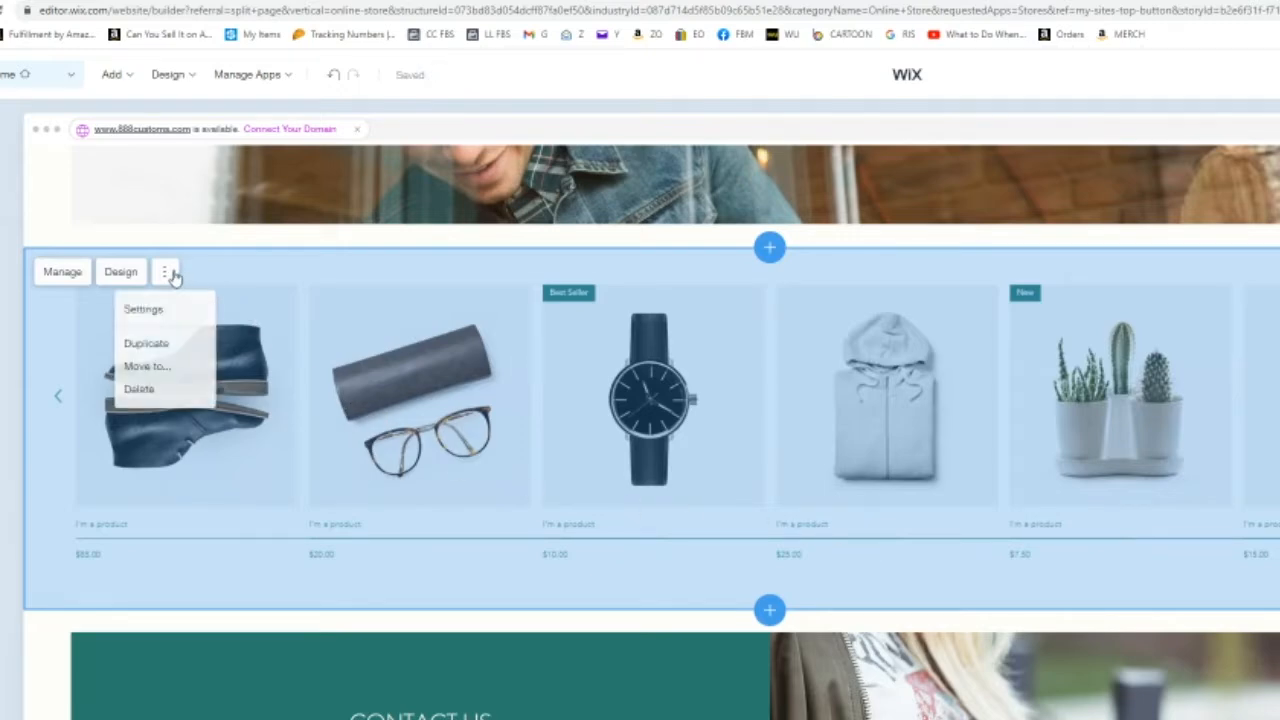
{"action": "left_click", "coordinate": [153, 370]}
{"action": "left_click", "coordinate": [850, 546]}
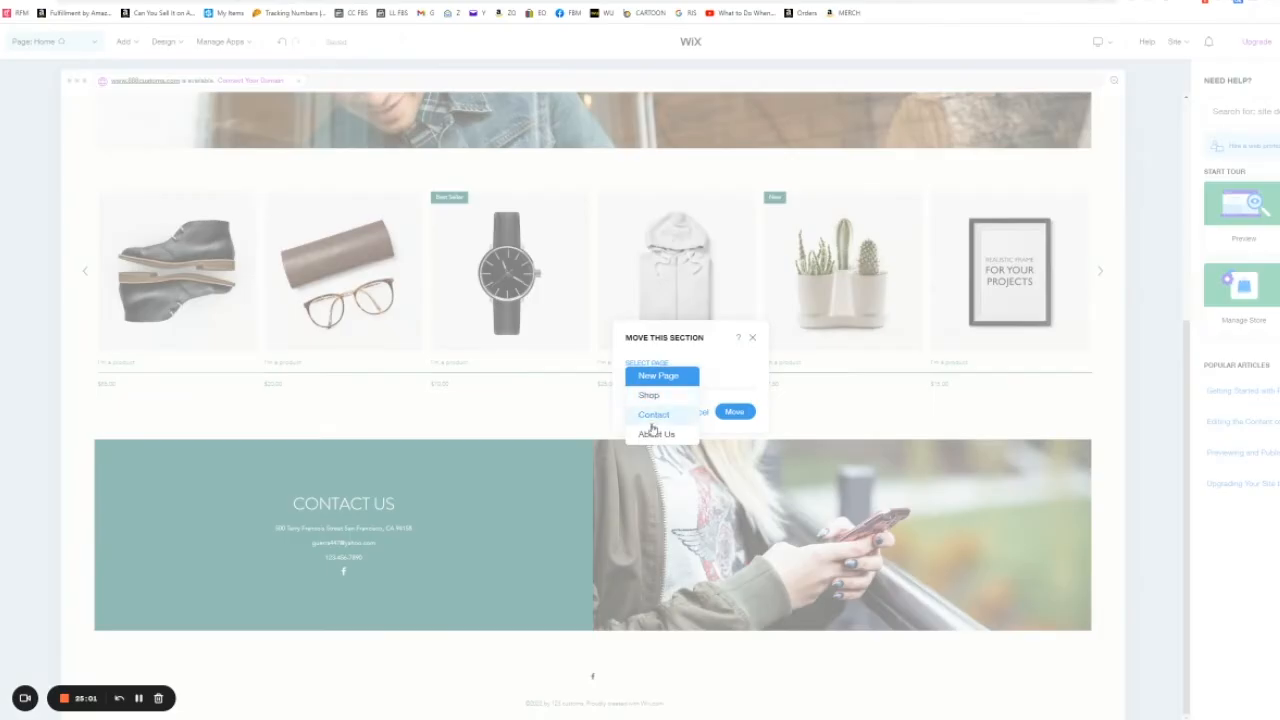
{"action": "left_click", "coordinate": [707, 414]}
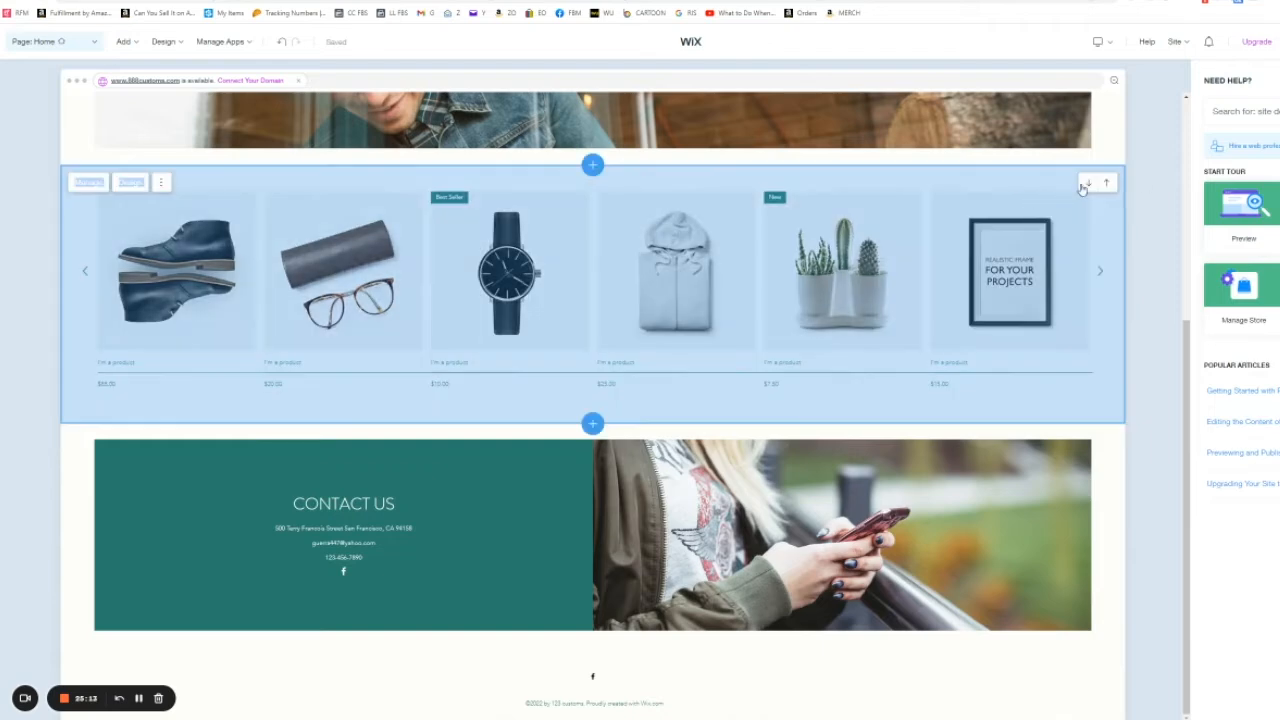
Step: Move the product gallery section down below the Contact Us section on the Home page
{"action": "left_click", "coordinate": [1088, 184]}
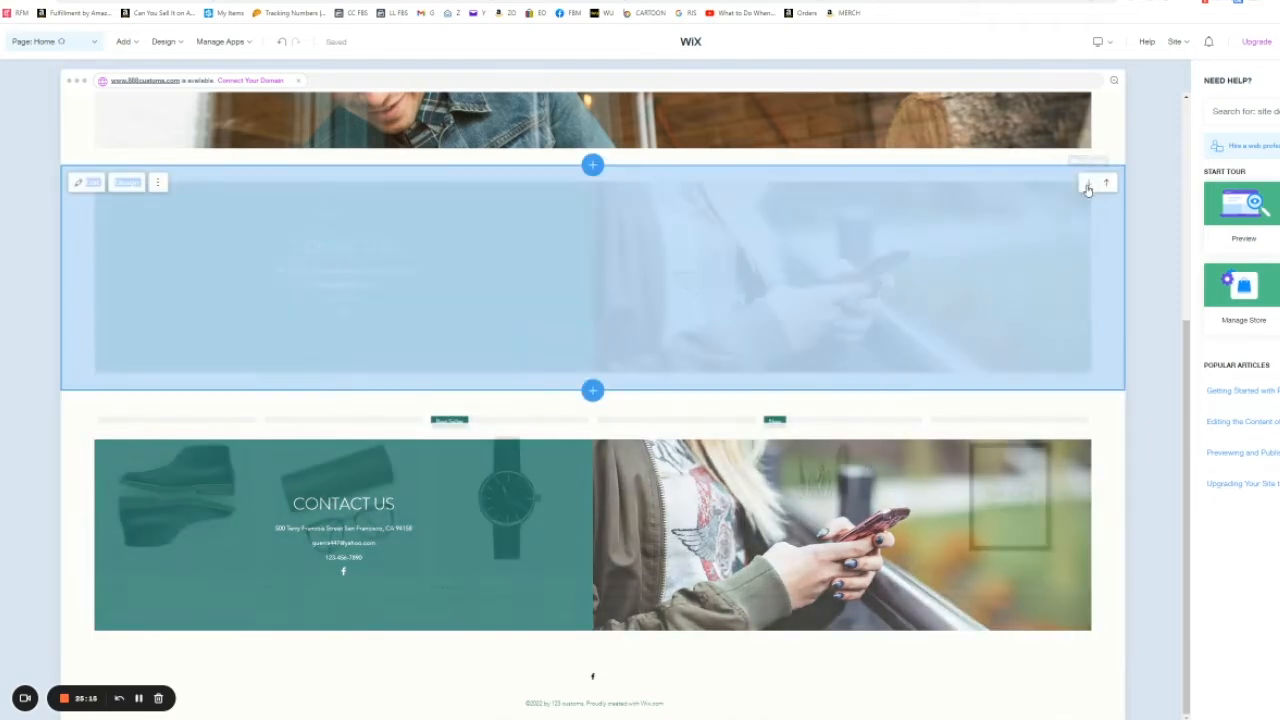
{"action": "scroll", "coordinate": [729, 352], "scroll_direction": "up", "scroll_amount": 2}
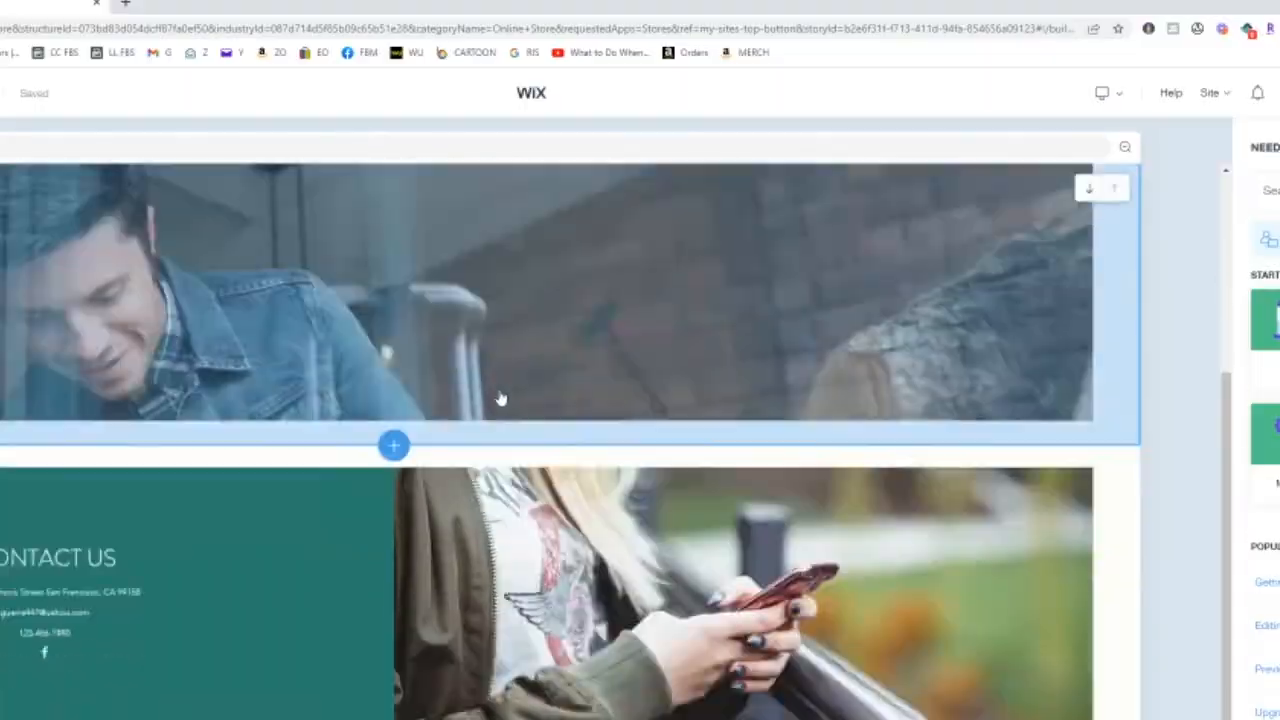
{"action": "scroll", "coordinate": [500, 399], "scroll_direction": "down", "scroll_amount": 2}
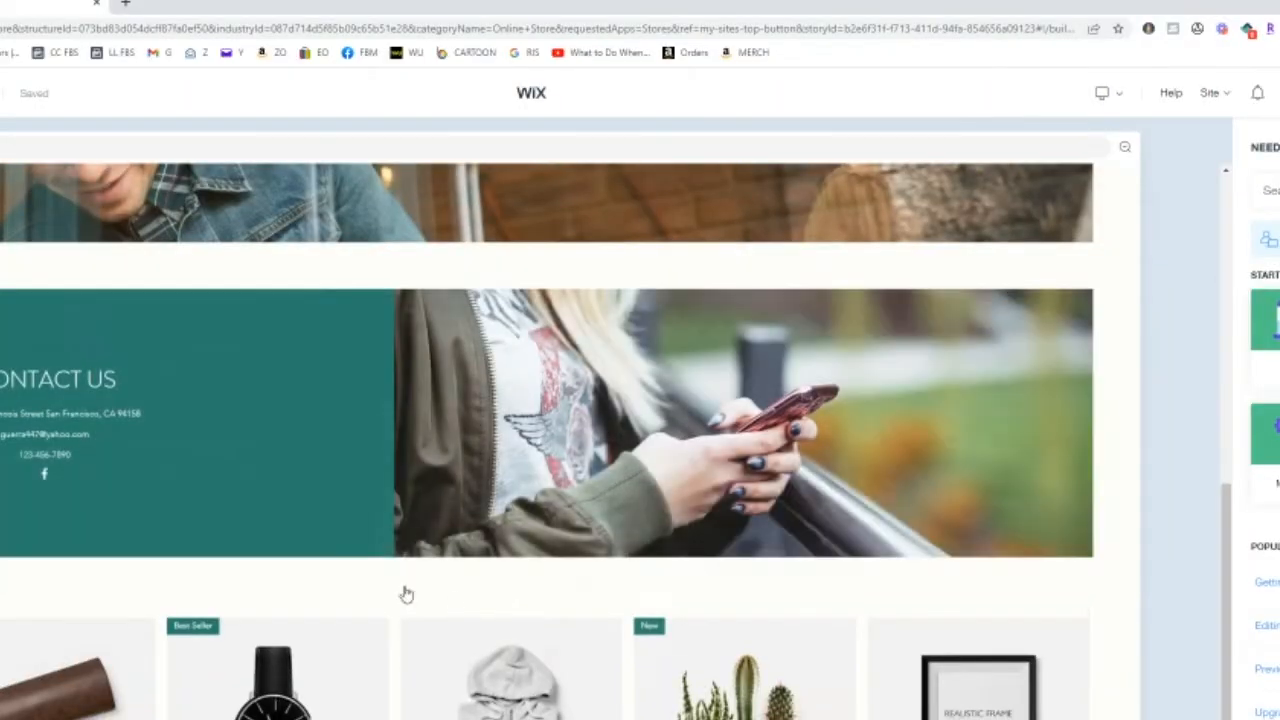
{"action": "scroll", "coordinate": [323, 506], "scroll_direction": "up", "scroll_amount": 7}
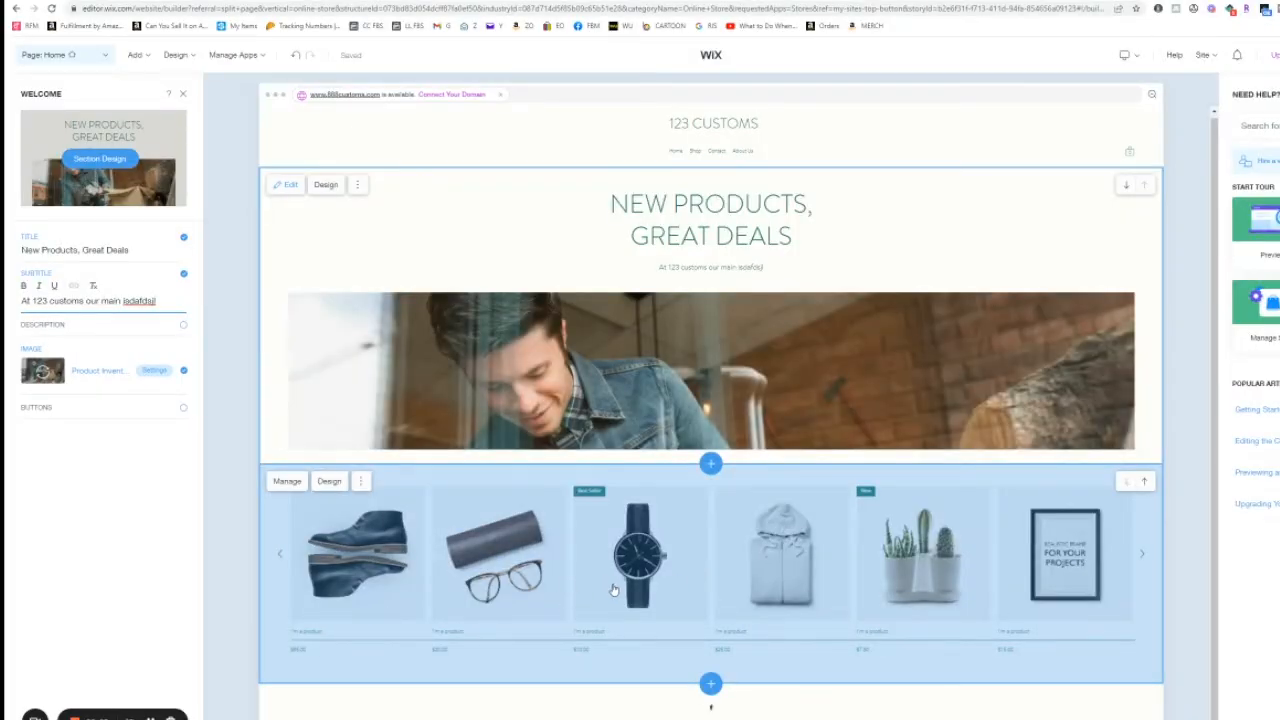
Step: Open Manage Store from the Shop page settings and delete all 12 sample products
{"action": "left_click", "coordinate": [96, 56]}
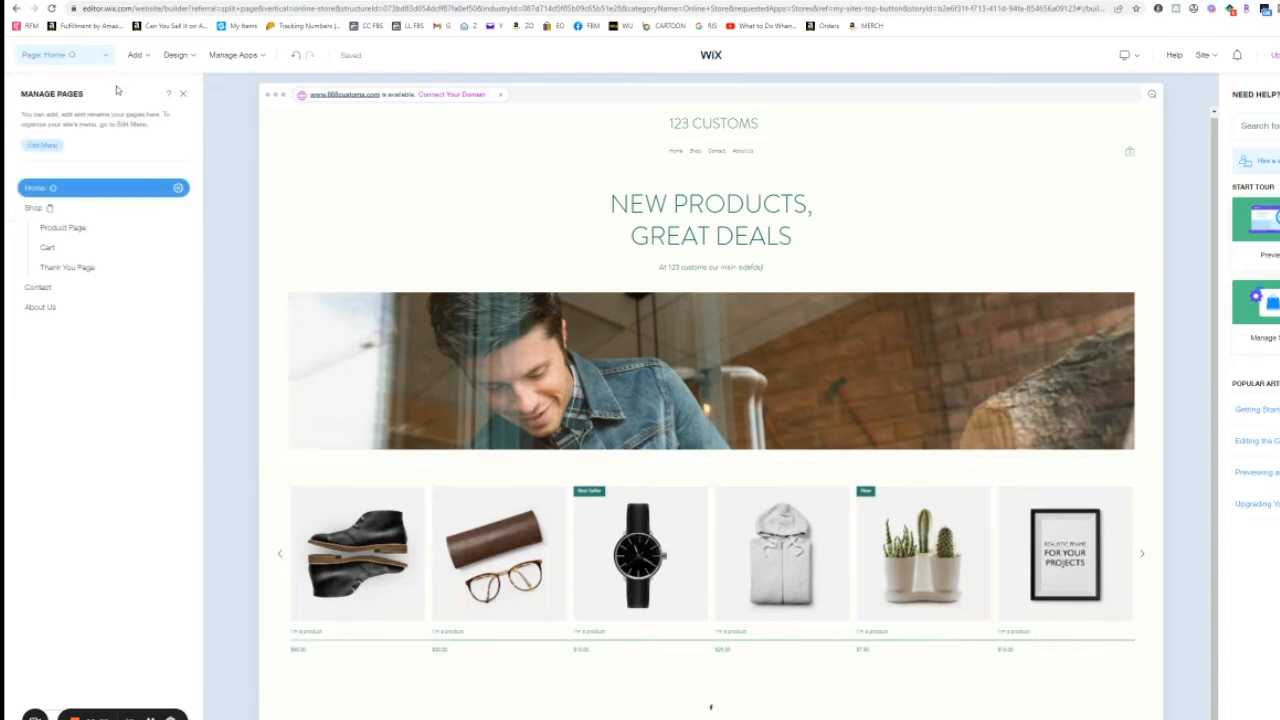
{"action": "left_click", "coordinate": [34, 210]}
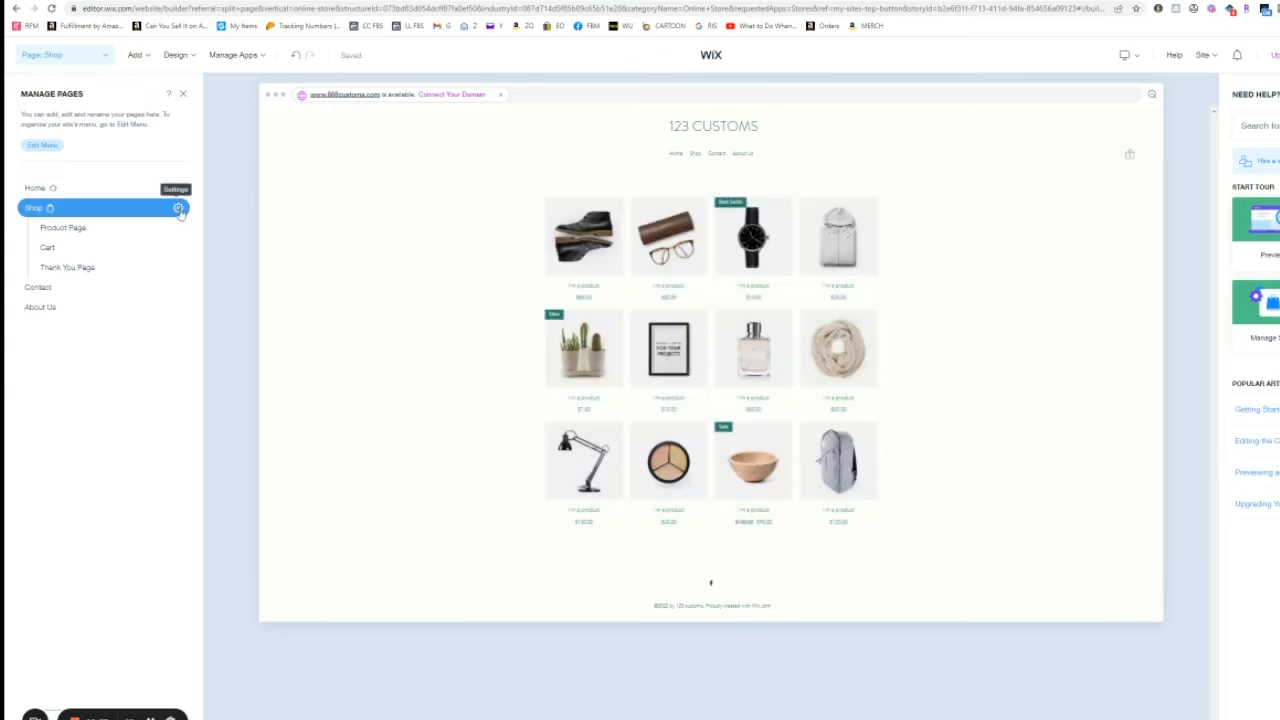
{"action": "left_click", "coordinate": [179, 209]}
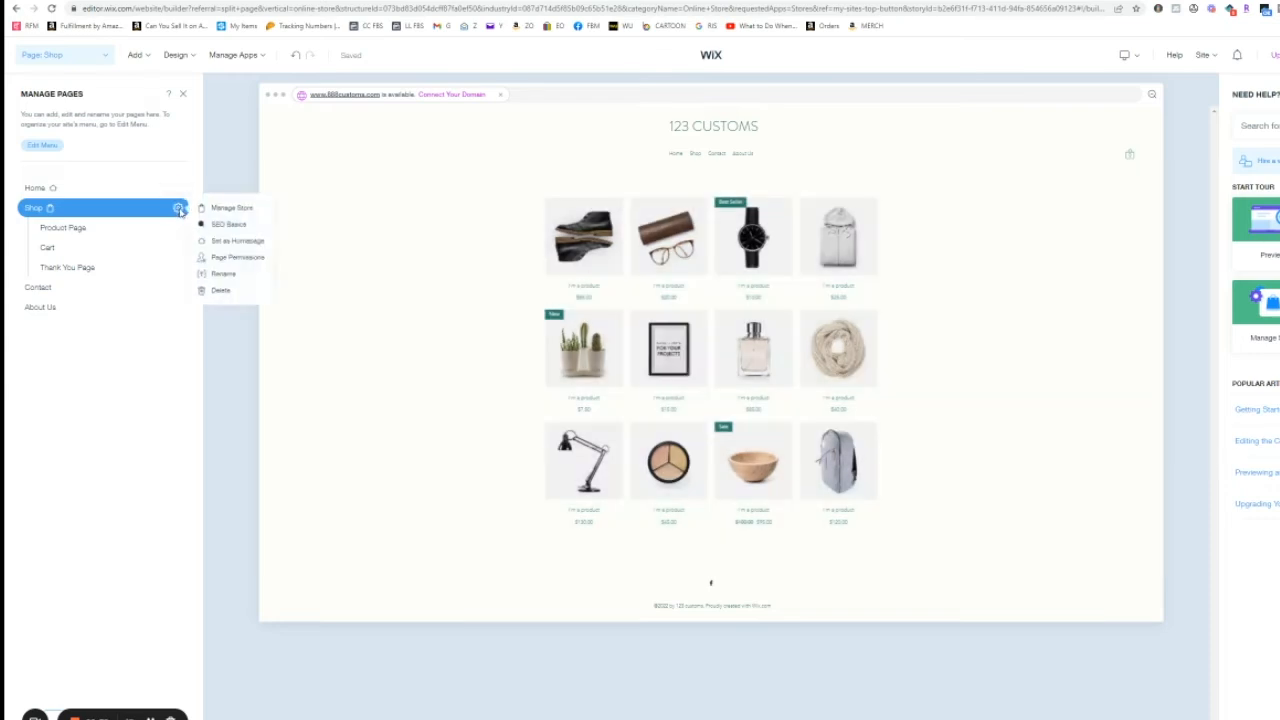
{"action": "left_click", "coordinate": [214, 209]}
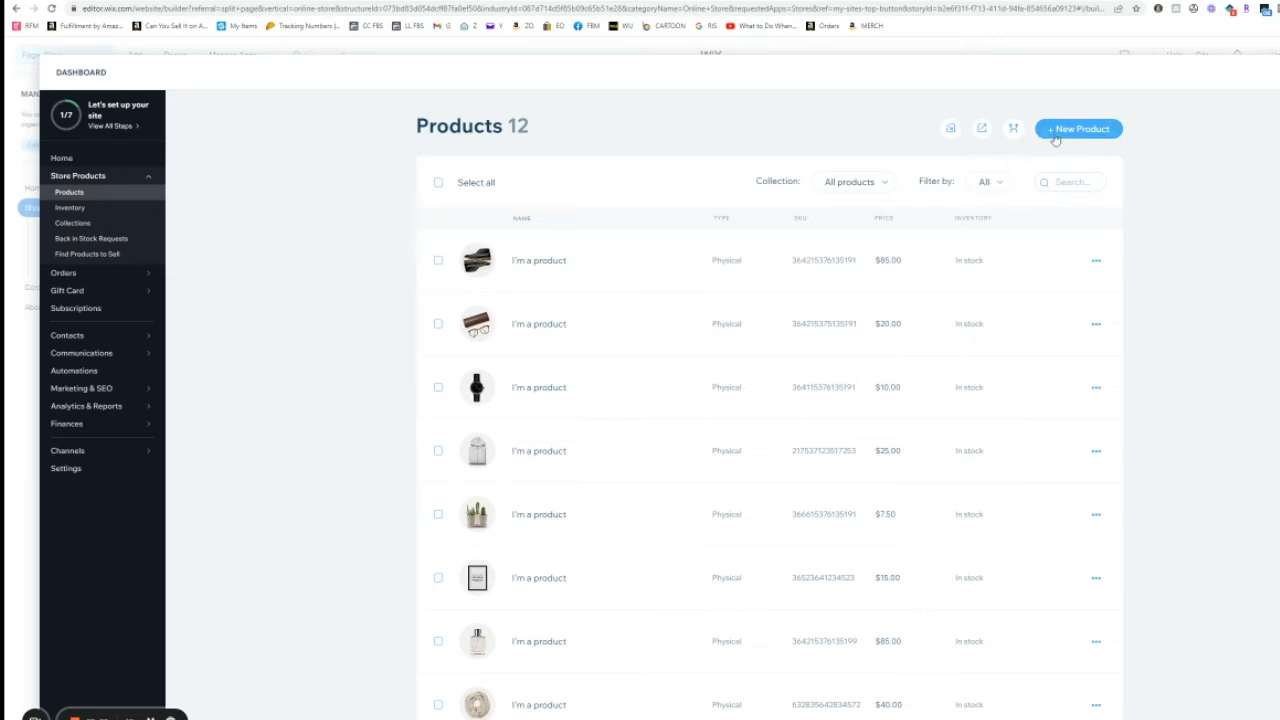
{"action": "left_click", "coordinate": [438, 183]}
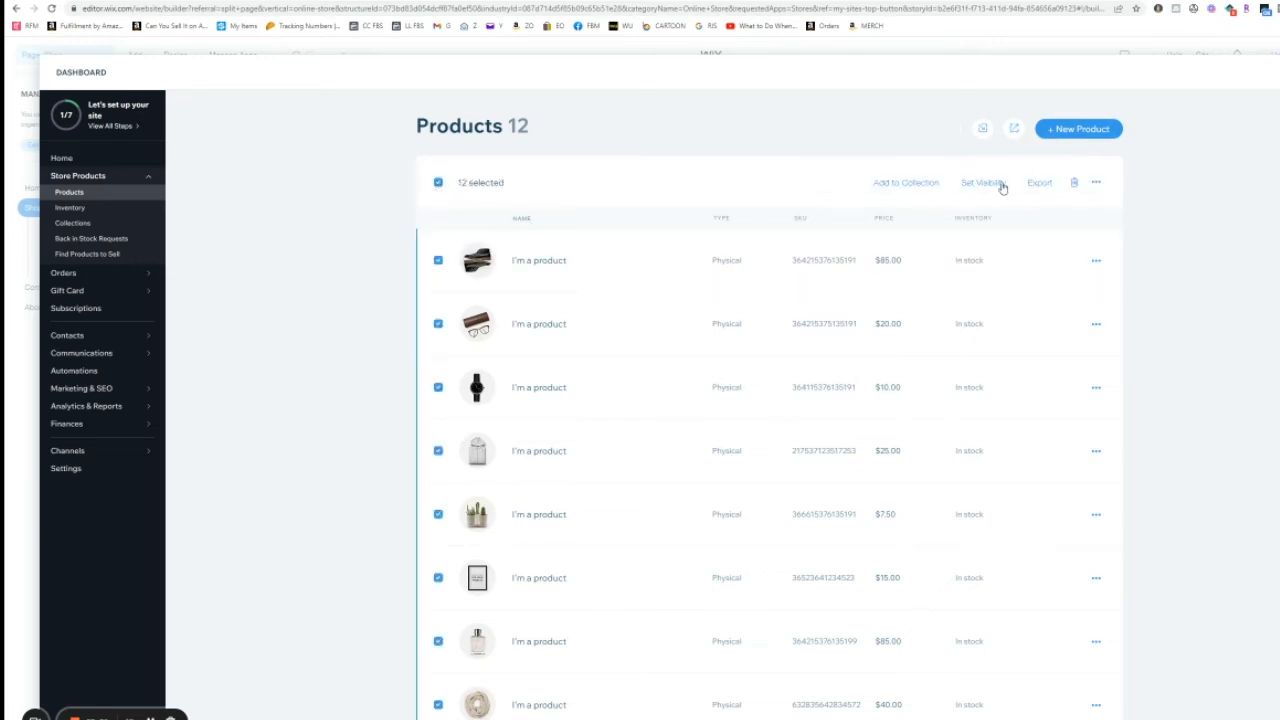
{"action": "left_click", "coordinate": [1074, 183]}
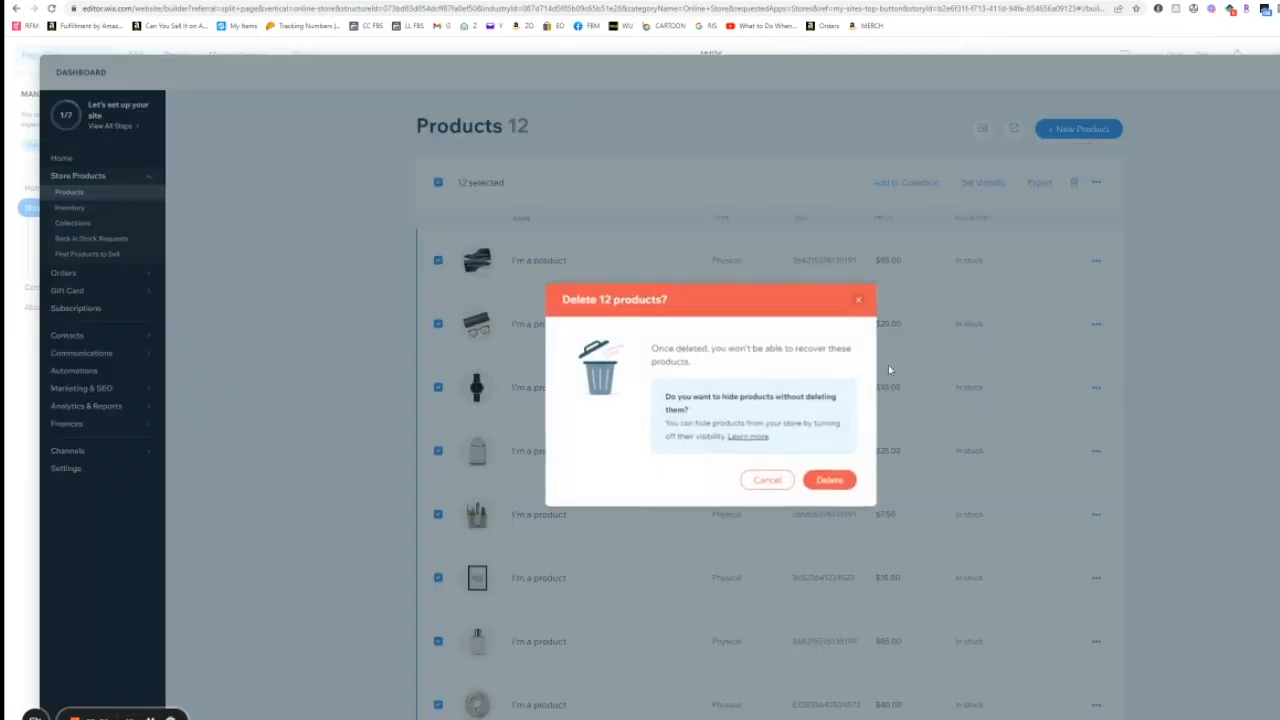
{"action": "left_click", "coordinate": [829, 480]}
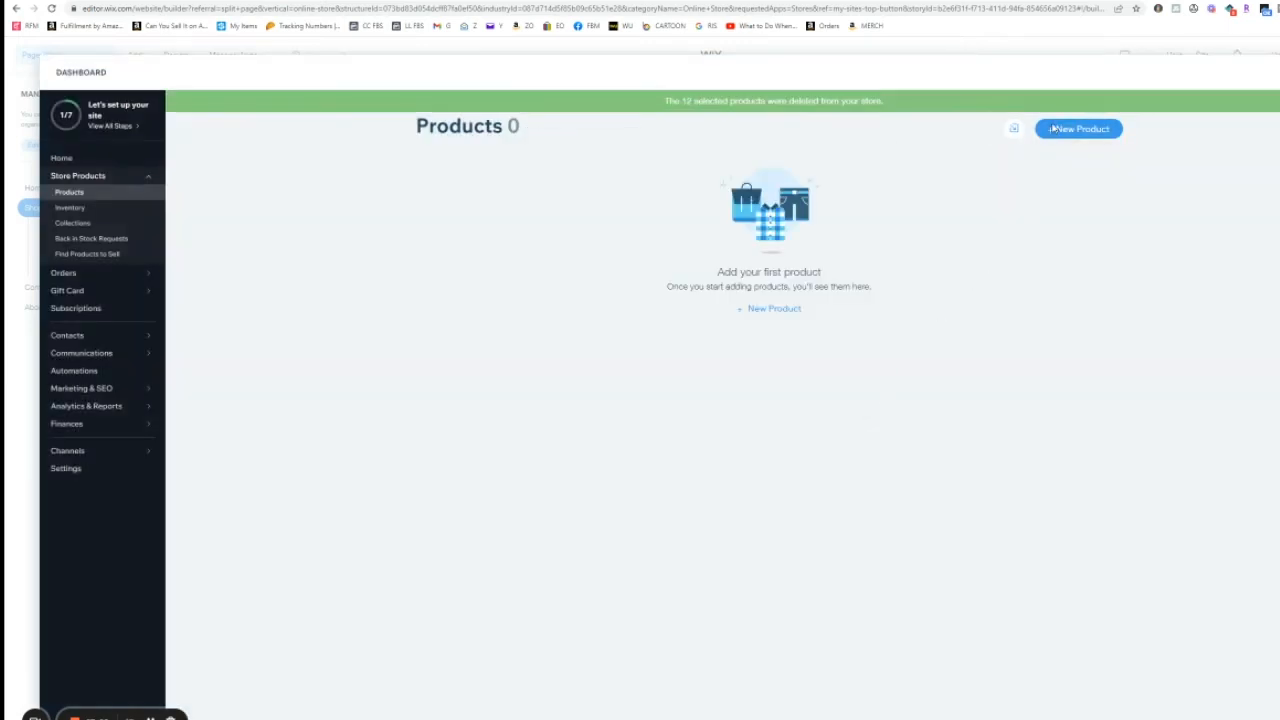
Step: Start a new product, then in a new tab open the Amazon order history and a purchased Jeep gear tray item
{"action": "left_click", "coordinate": [1053, 128]}
{"action": "left_click", "coordinate": [1060, 205]}
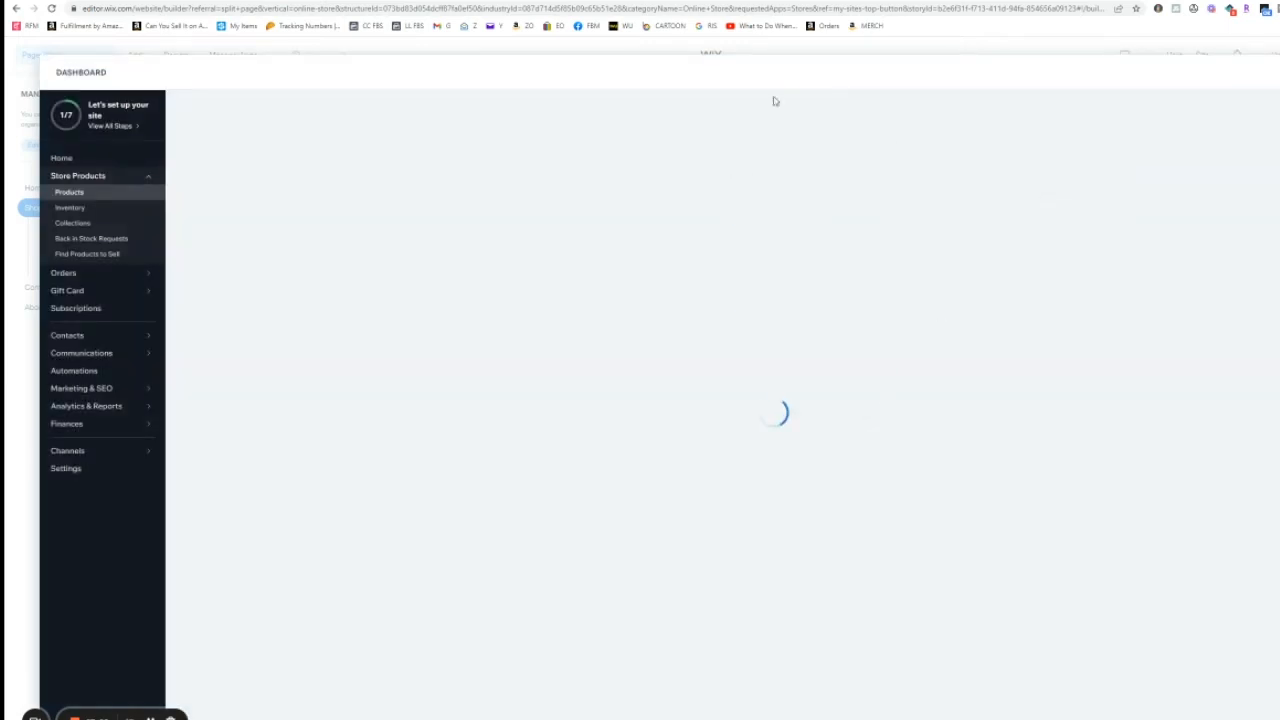
{"action": "key", "text": "ctrl+t"}
{"action": "type", "text": "amazon.com/gp/css/order-history?ref_=nav_orders_first"}
{"action": "key", "text": "Return"}
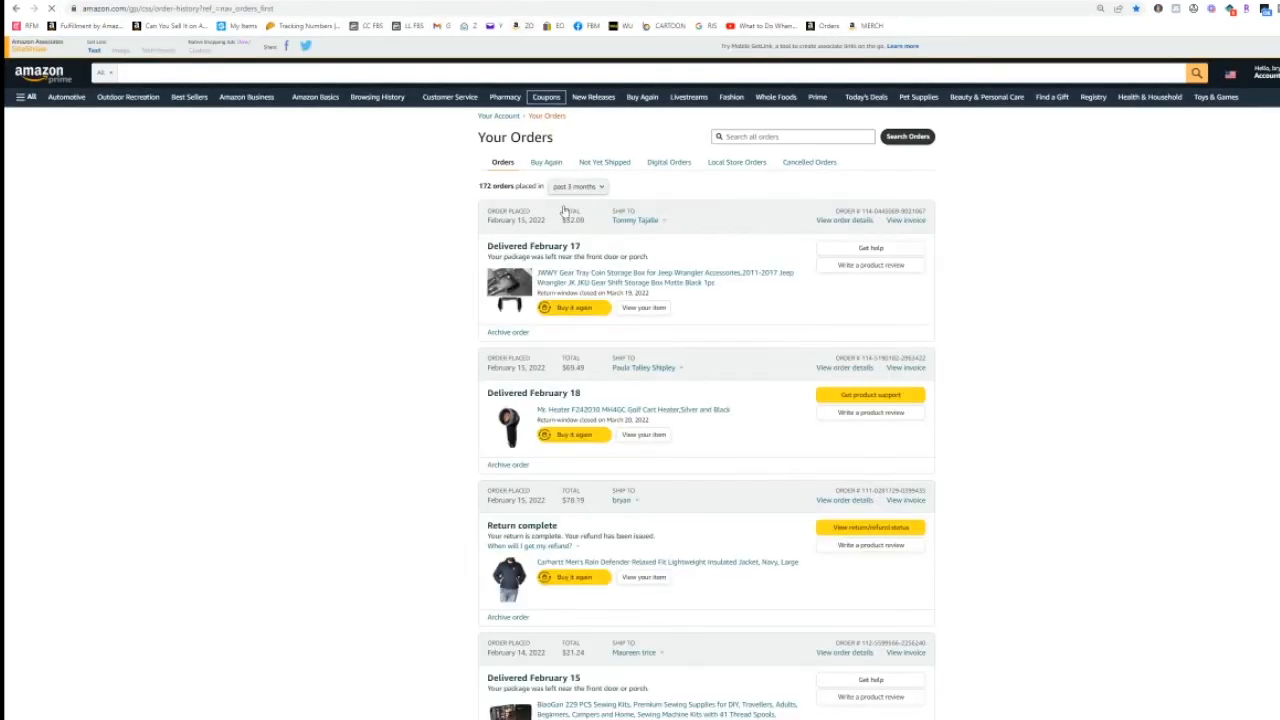
{"action": "left_click", "coordinate": [622, 272]}
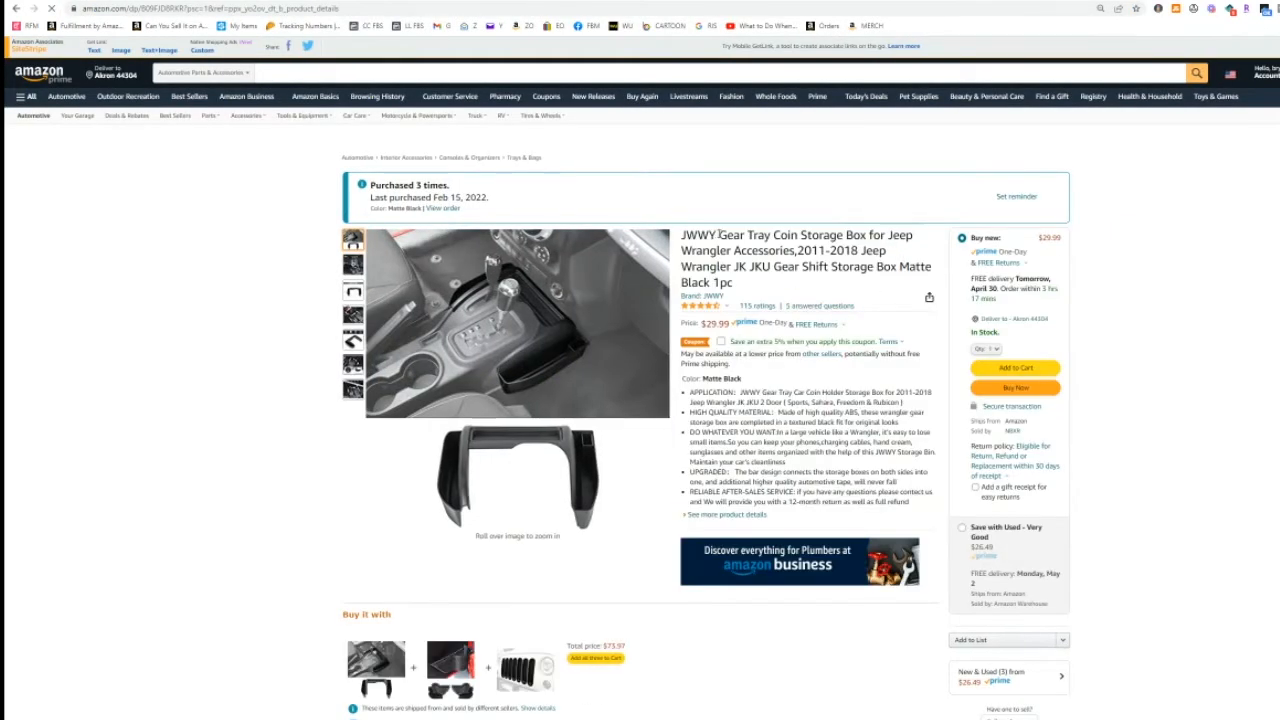
Step: Select the Amazon product title, download its main images, and return to the Wix tab
{"action": "left_click_drag", "start_coordinate": [718, 234], "coordinate": [740, 290]}
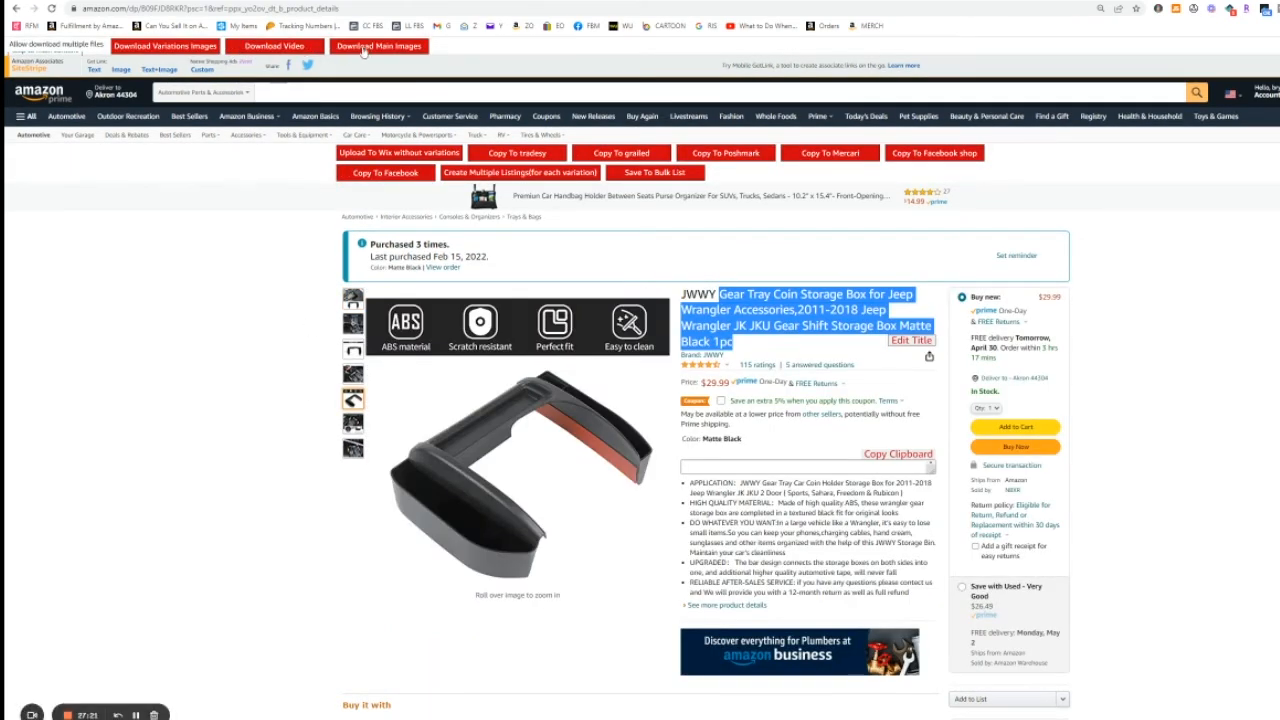
{"action": "left_click", "coordinate": [362, 48]}
{"action": "left_click", "coordinate": [350, 2]}
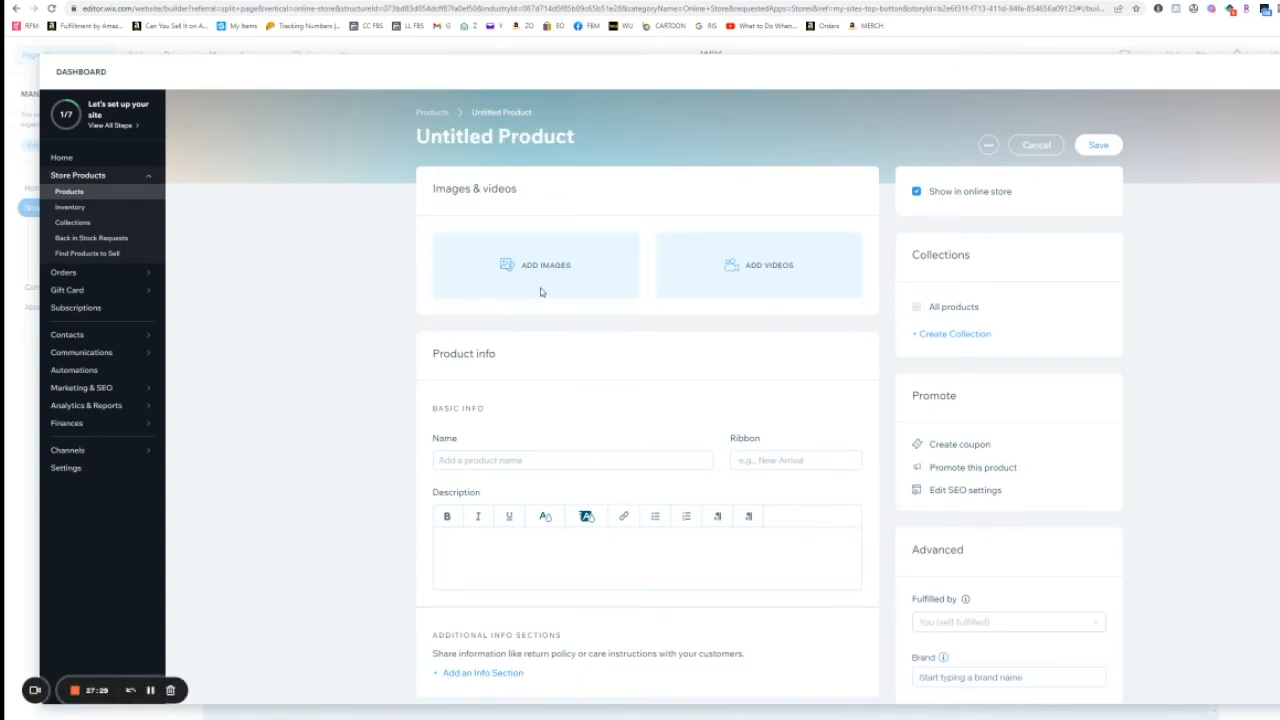
Step: Add the seven downloaded images to the new product and drag one into the main image position
{"action": "left_click", "coordinate": [540, 288]}
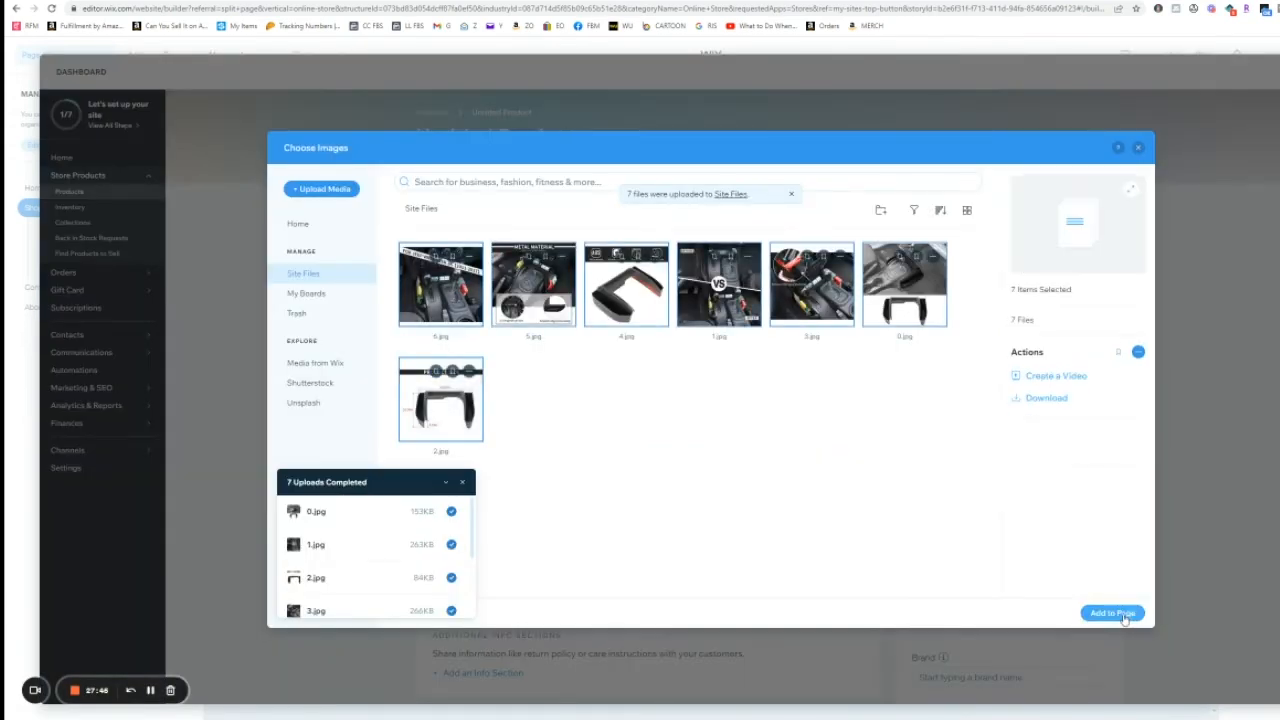
{"action": "left_click", "coordinate": [1120, 614]}
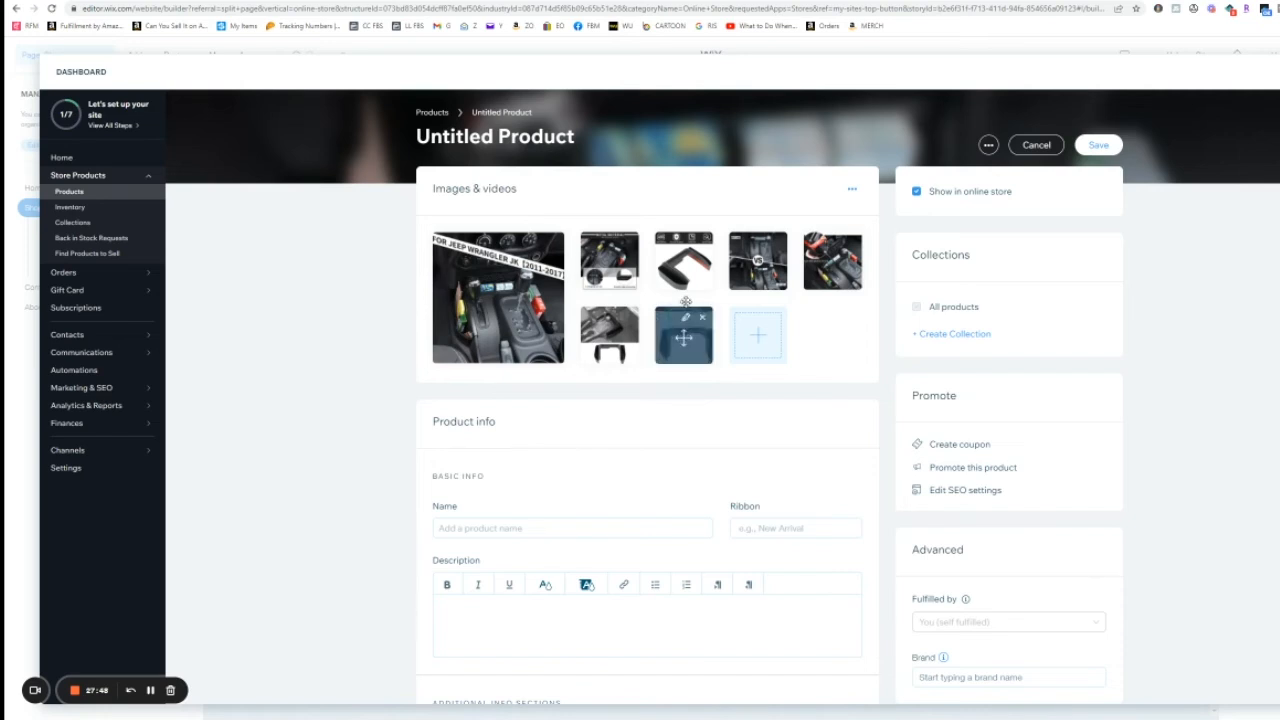
{"action": "left_click_drag", "start_coordinate": [805, 262], "coordinate": [496, 294]}
Step: Paste the copied Amazon product title into the new product's Name field
{"action": "scroll", "coordinate": [334, 382], "scroll_direction": "down", "scroll_amount": 1}
{"action": "scroll", "coordinate": [334, 382], "scroll_direction": "down", "scroll_amount": 2}
{"action": "left_click", "coordinate": [506, 308]}
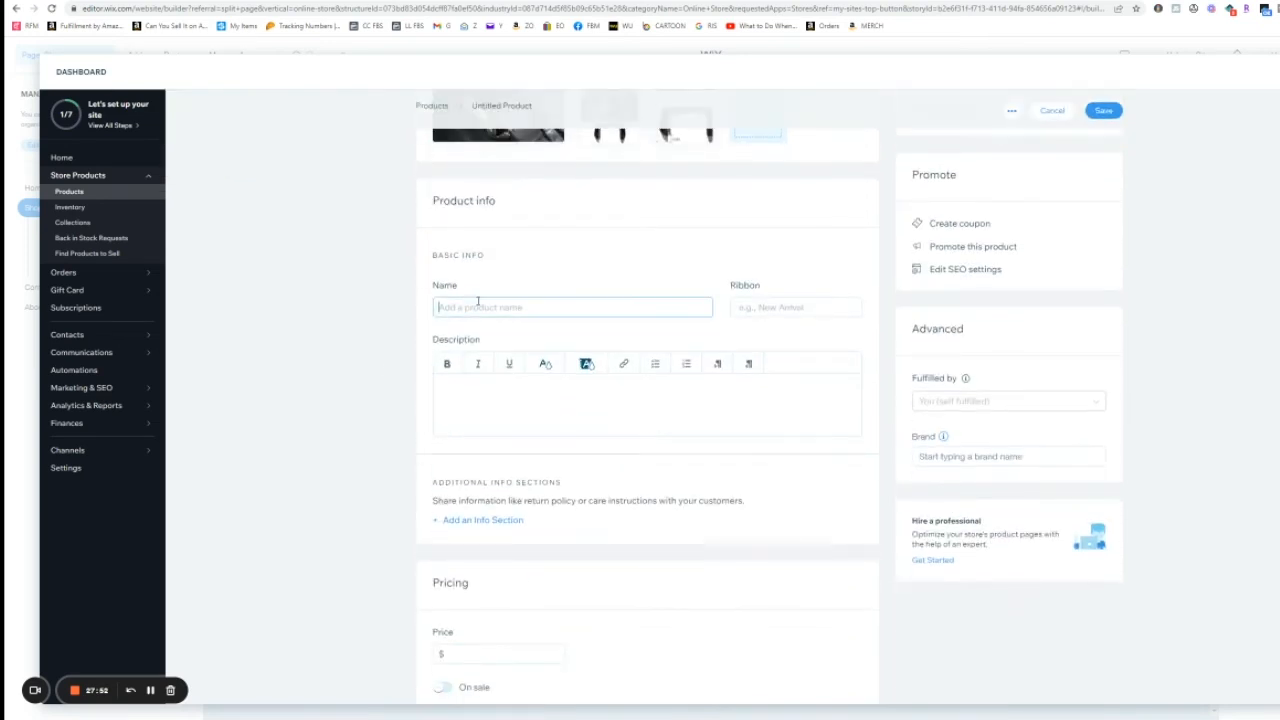
{"action": "type", "text": "Gear Tray Coin Storage Box for Jeep Wrangler Accessories,2011-2018 Jeep Wrangler"}
Step: Select the Amazon listing's feature bullet points and paste them into the product's Description
{"action": "left_click", "coordinate": [60, 2]}
{"action": "scroll", "coordinate": [689, 267], "scroll_direction": "down", "scroll_amount": 2}
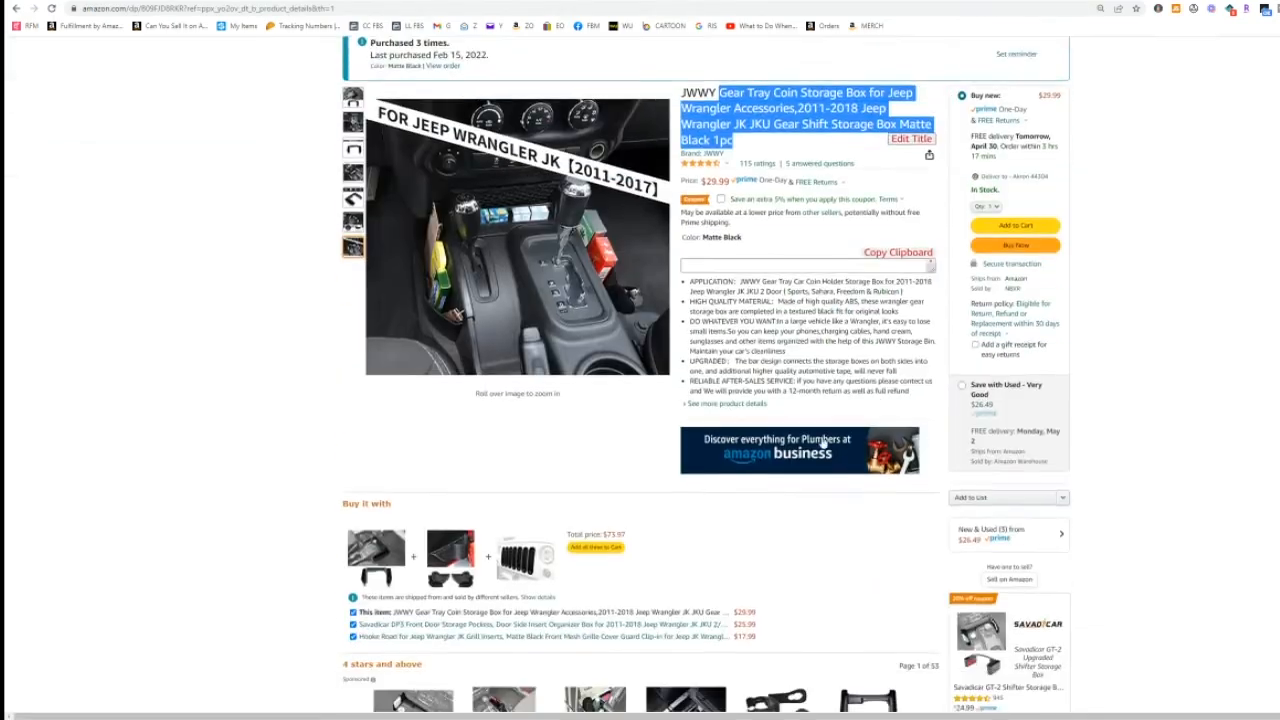
{"action": "left_click_drag", "start_coordinate": [688, 267], "coordinate": [910, 358]}
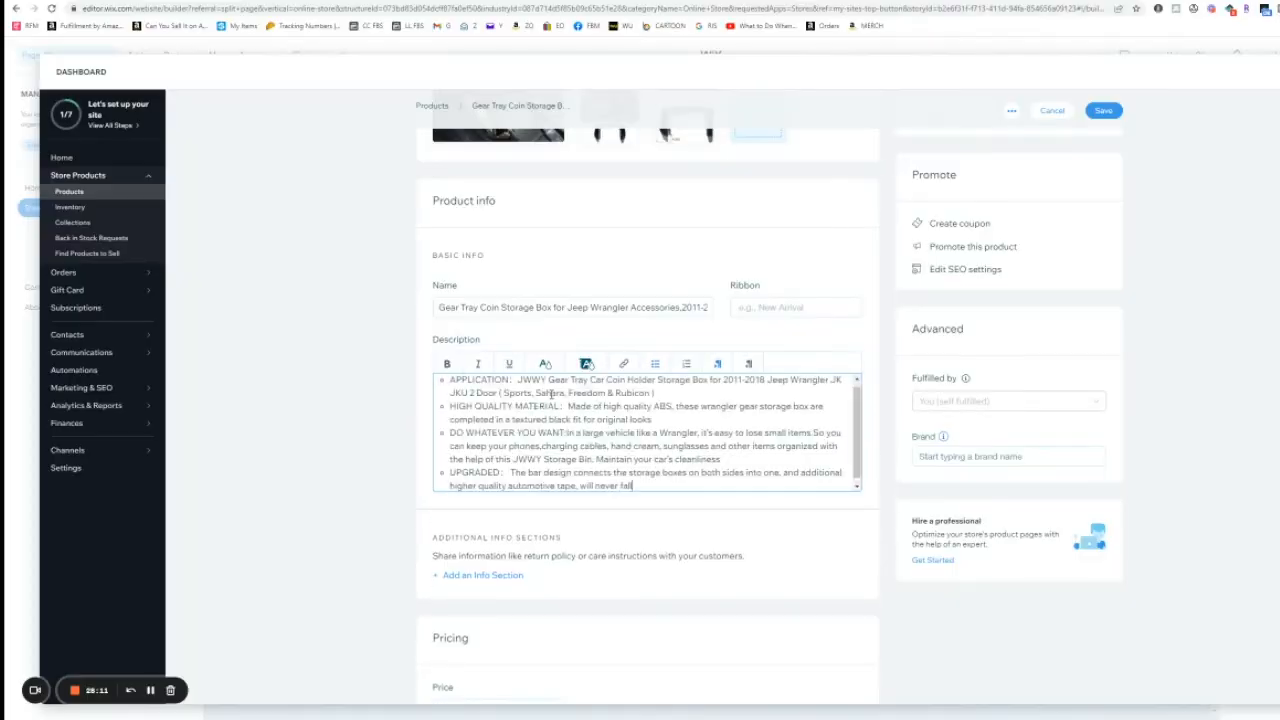
{"action": "scroll", "coordinate": [504, 151], "scroll_direction": "down", "scroll_amount": 1}
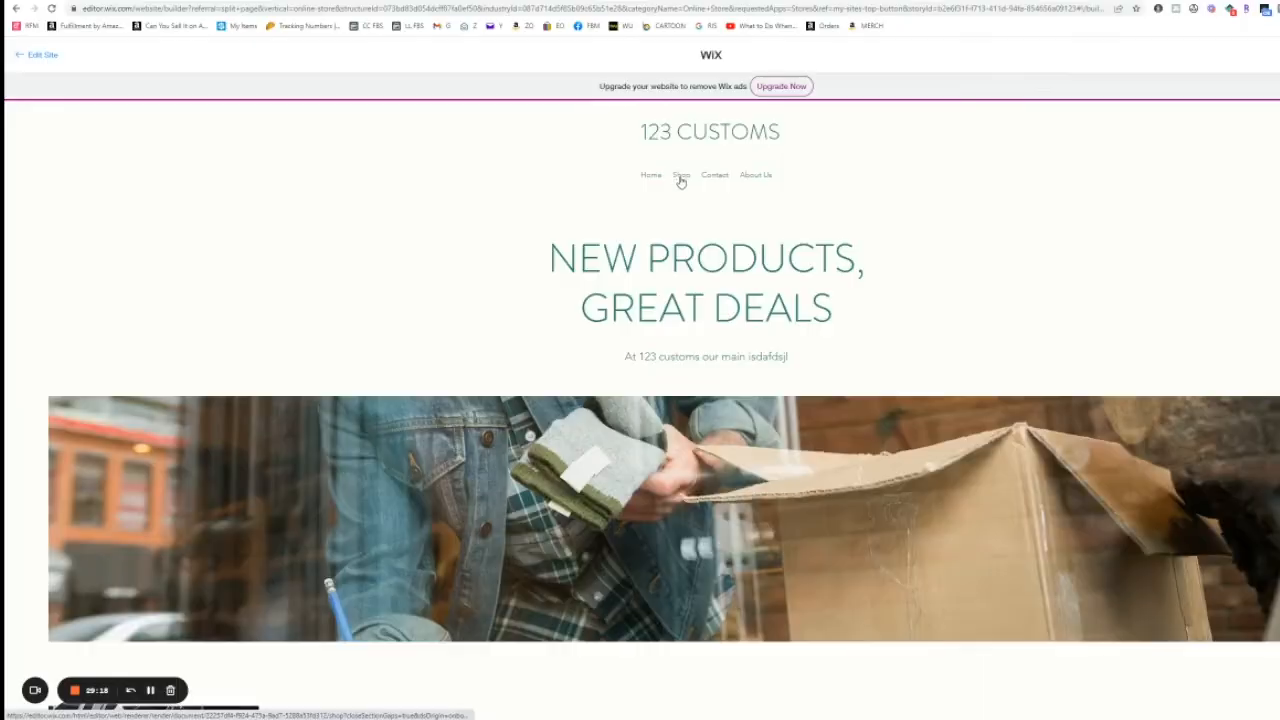
Step: Preview an example store's Shop page and browse its product grid, loading more products
{"action": "left_click", "coordinate": [680, 177]}
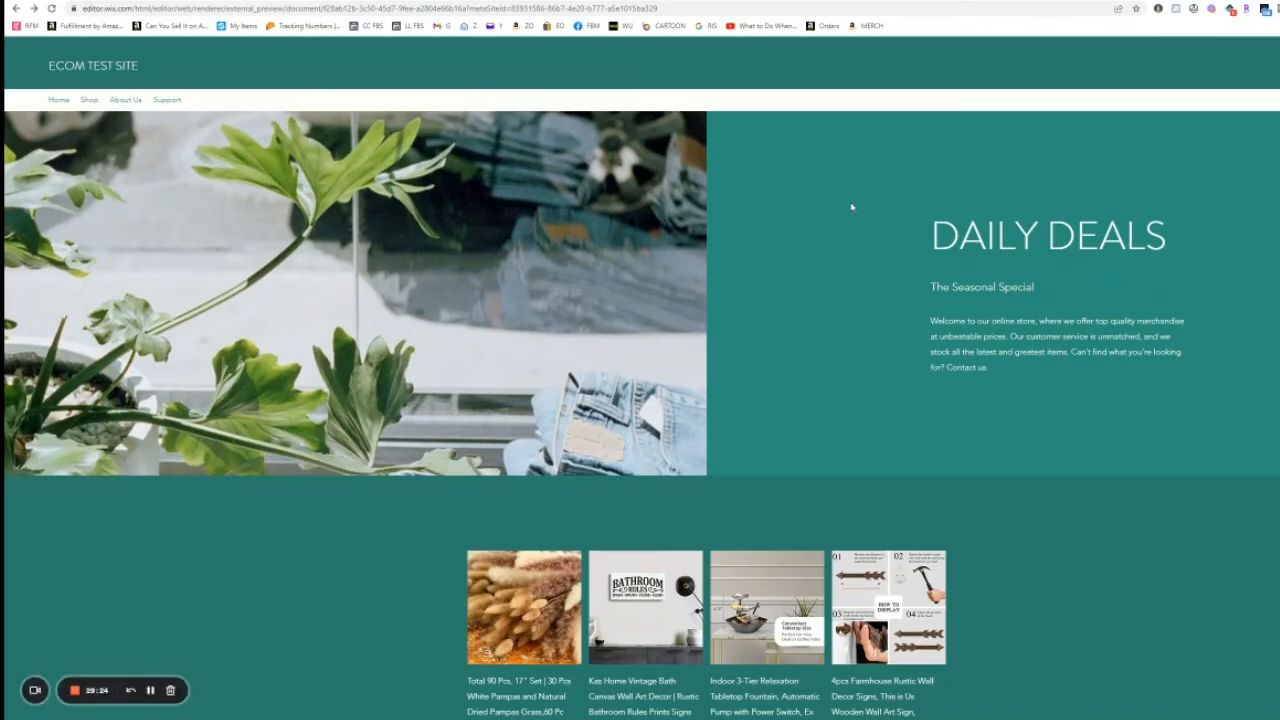
{"action": "scroll", "coordinate": [853, 256], "scroll_direction": "down", "scroll_amount": 2}
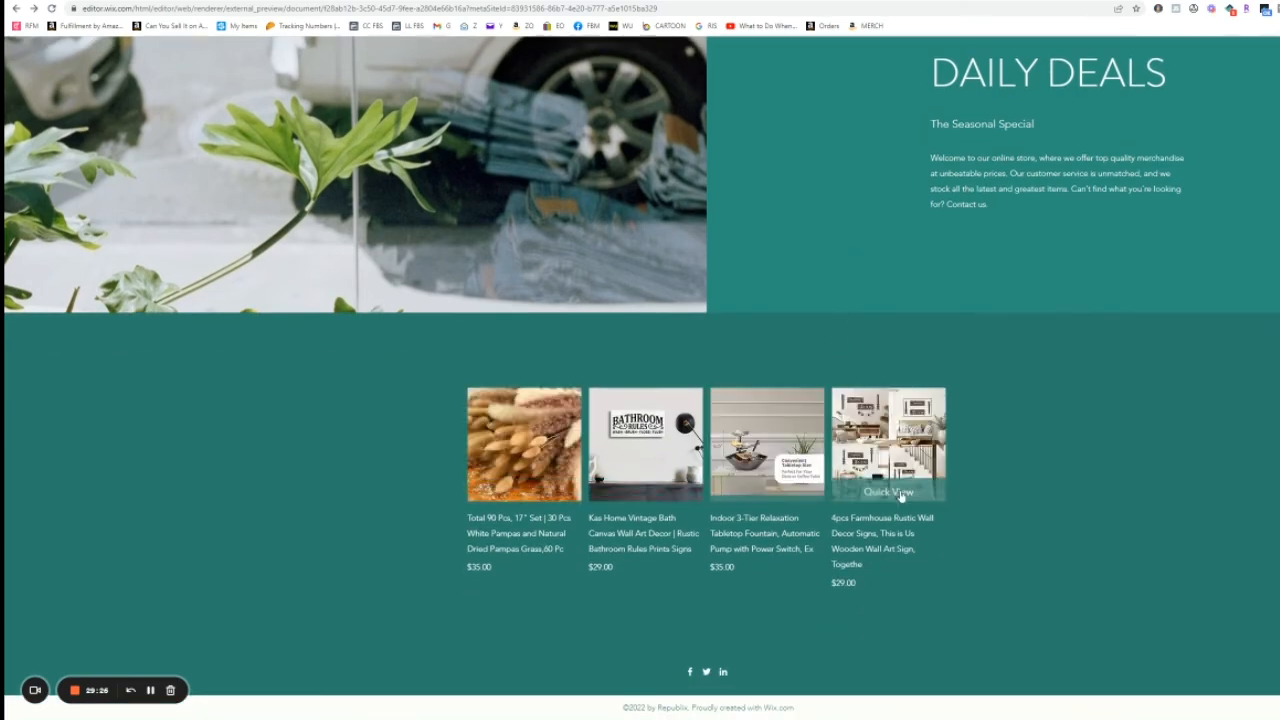
{"action": "scroll", "coordinate": [986, 459], "scroll_direction": "up", "scroll_amount": 2}
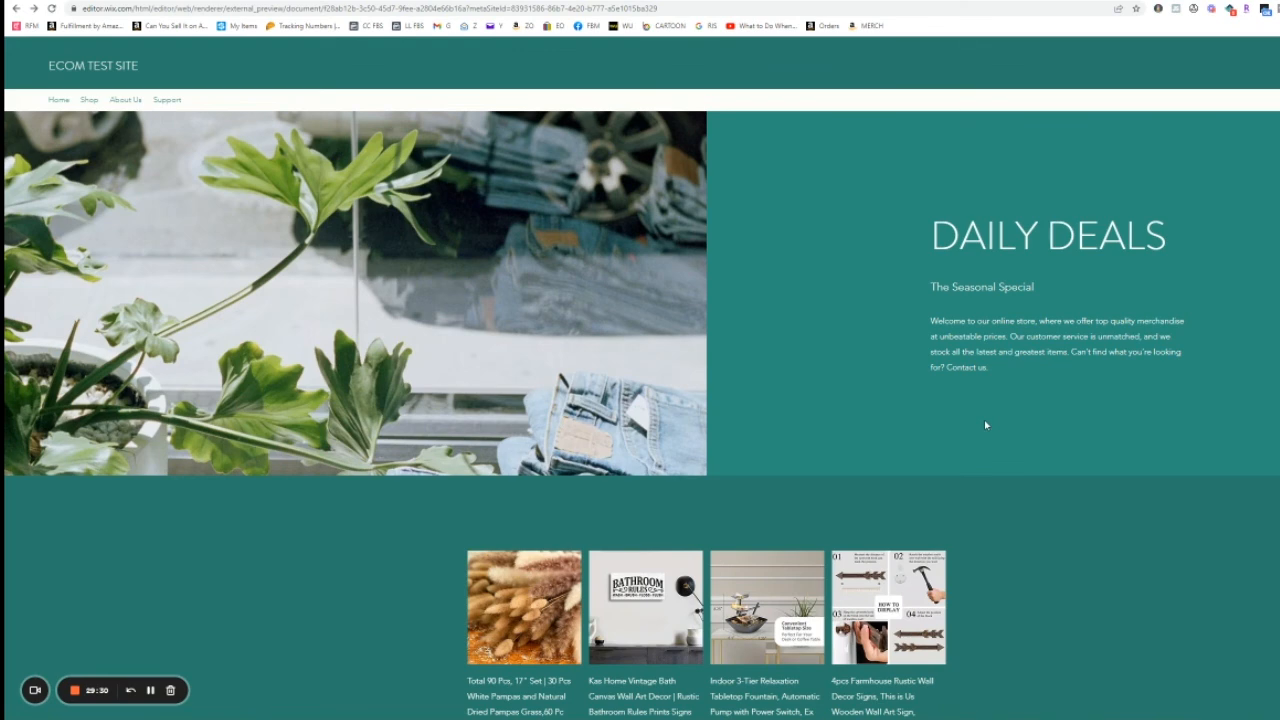
{"action": "left_click", "coordinate": [96, 101]}
{"action": "scroll", "coordinate": [725, 620], "scroll_direction": "down", "scroll_amount": 3}
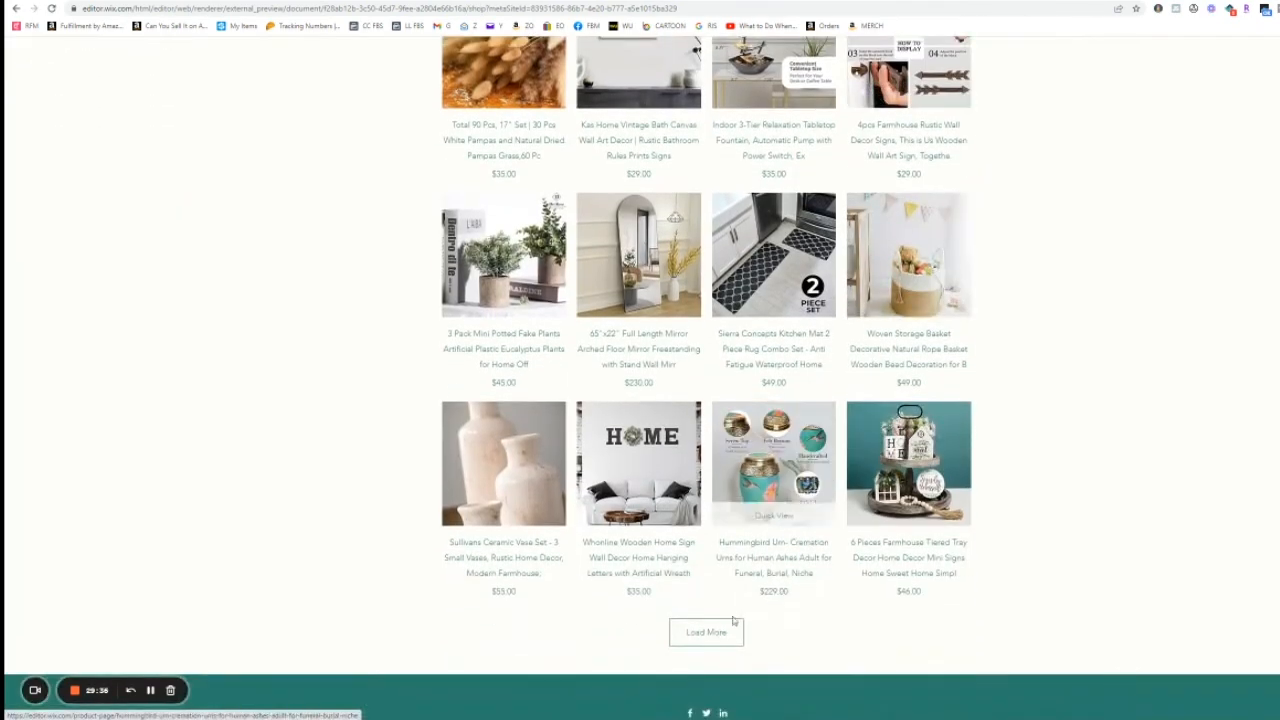
{"action": "left_click", "coordinate": [711, 631]}
{"action": "scroll", "coordinate": [721, 613], "scroll_direction": "down", "scroll_amount": 3}
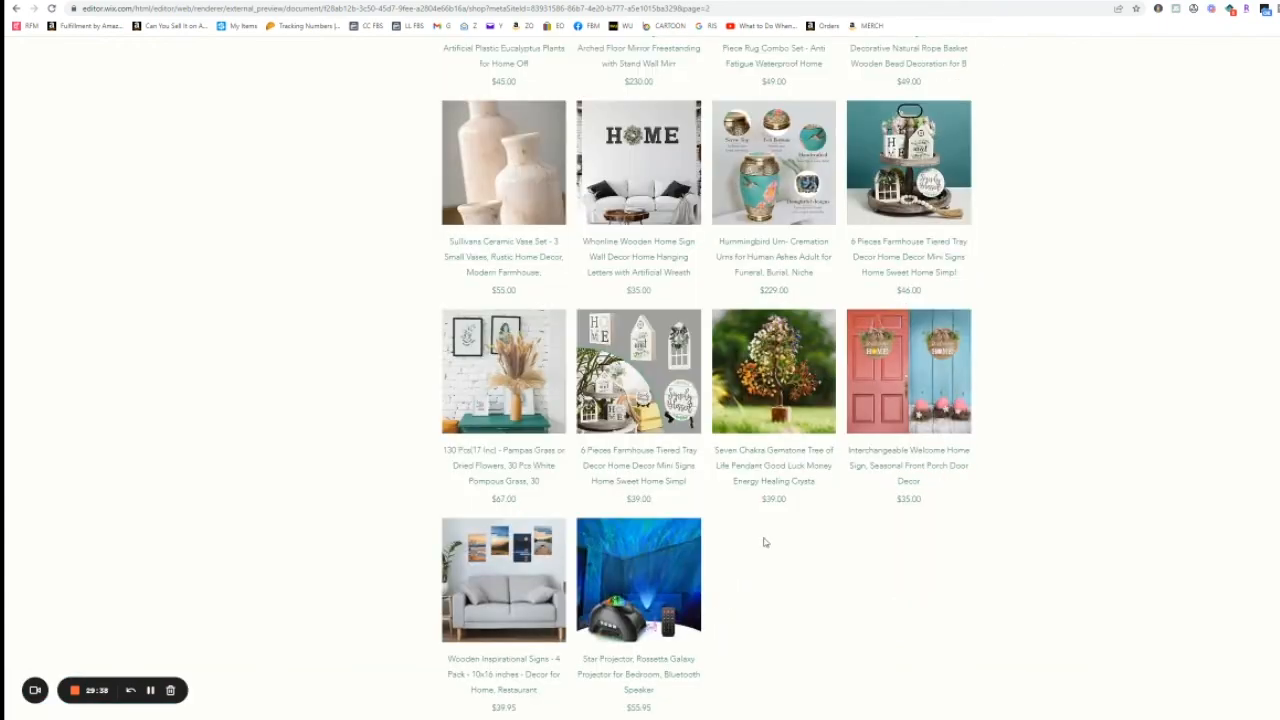
{"action": "scroll", "coordinate": [765, 541], "scroll_direction": "up", "scroll_amount": 5}
{"action": "scroll", "coordinate": [766, 540], "scroll_direction": "down", "scroll_amount": 5}
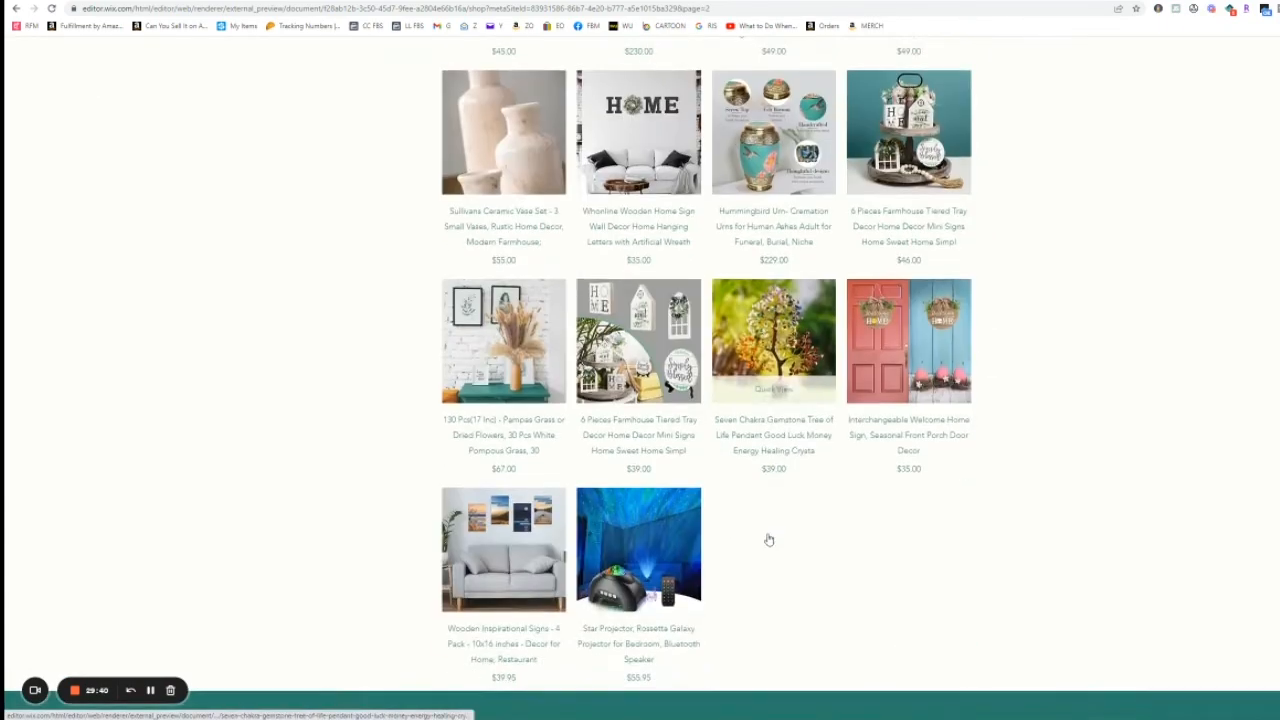
{"action": "scroll", "coordinate": [768, 540], "scroll_direction": "up", "scroll_amount": 4}
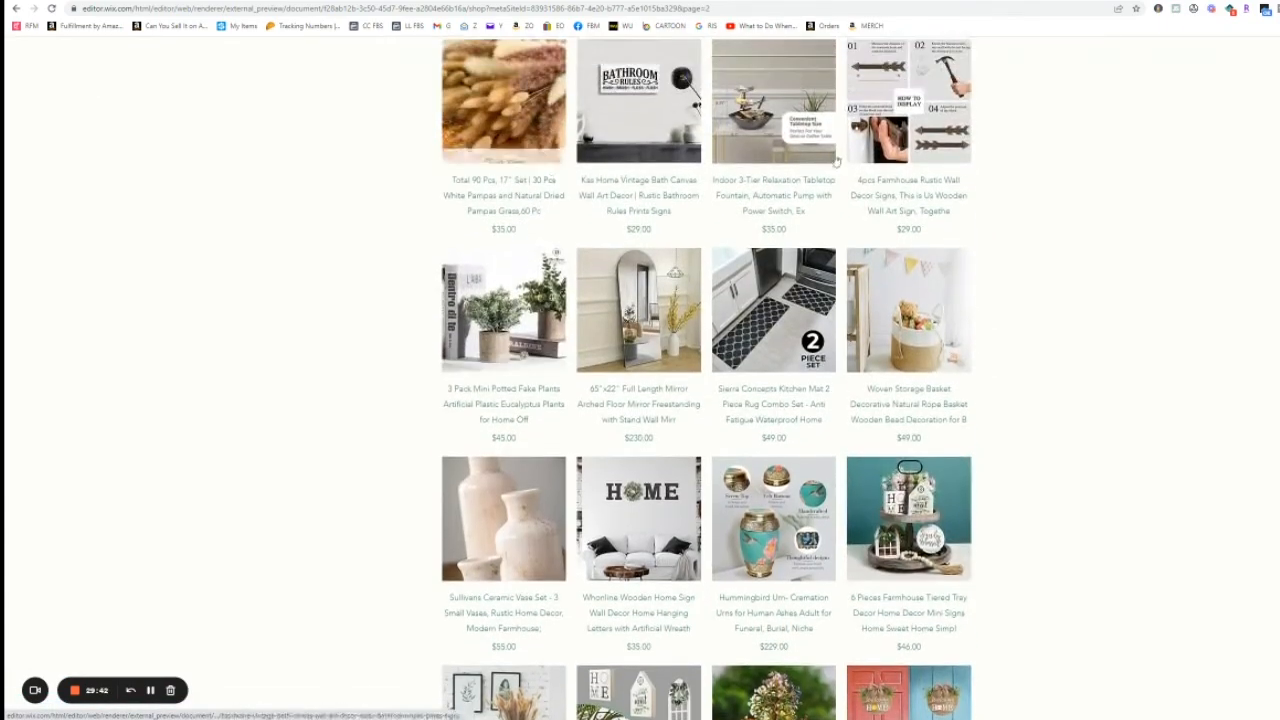
{"action": "scroll", "coordinate": [893, 495], "scroll_direction": "down", "scroll_amount": 3}
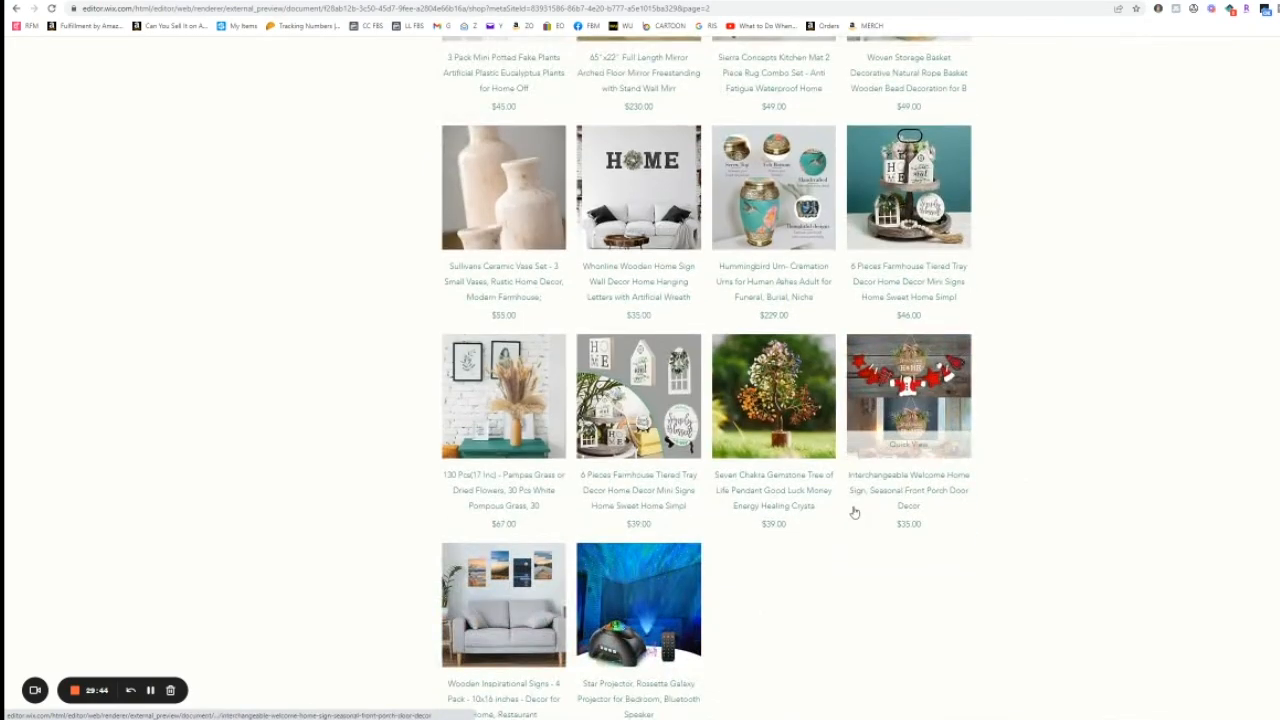
{"action": "scroll", "coordinate": [1107, 496], "scroll_direction": "up", "scroll_amount": 5}
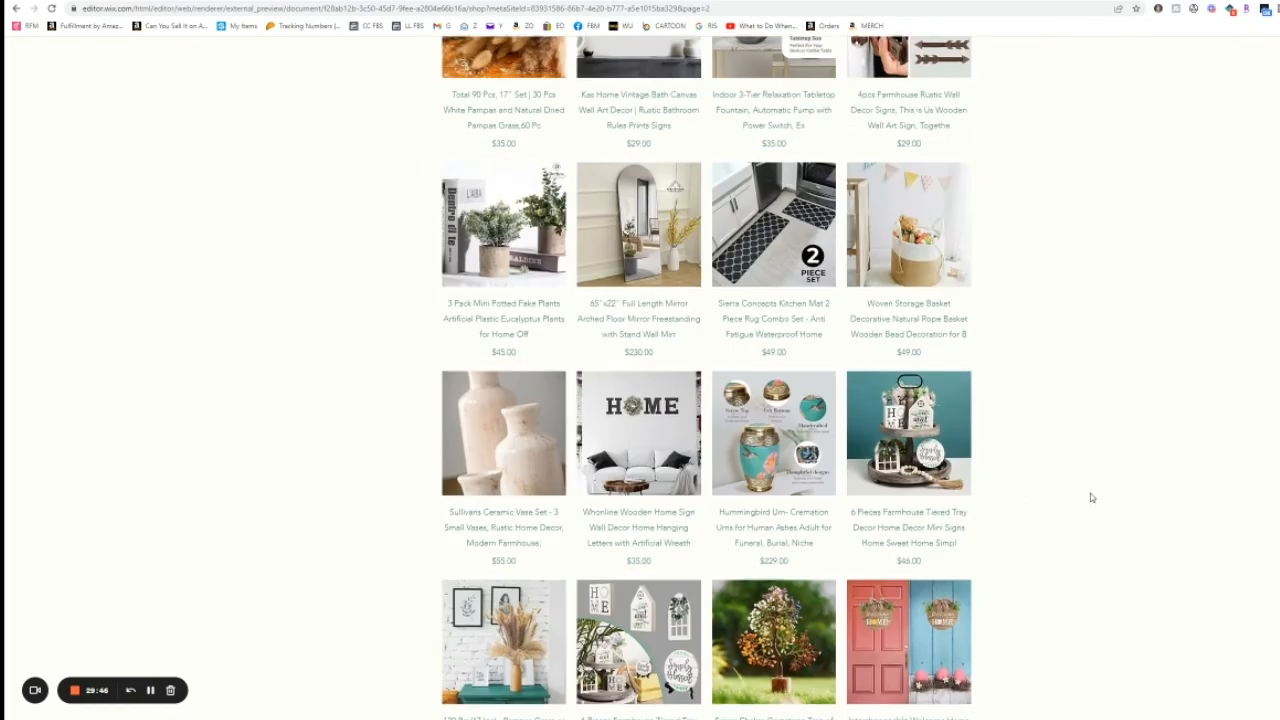